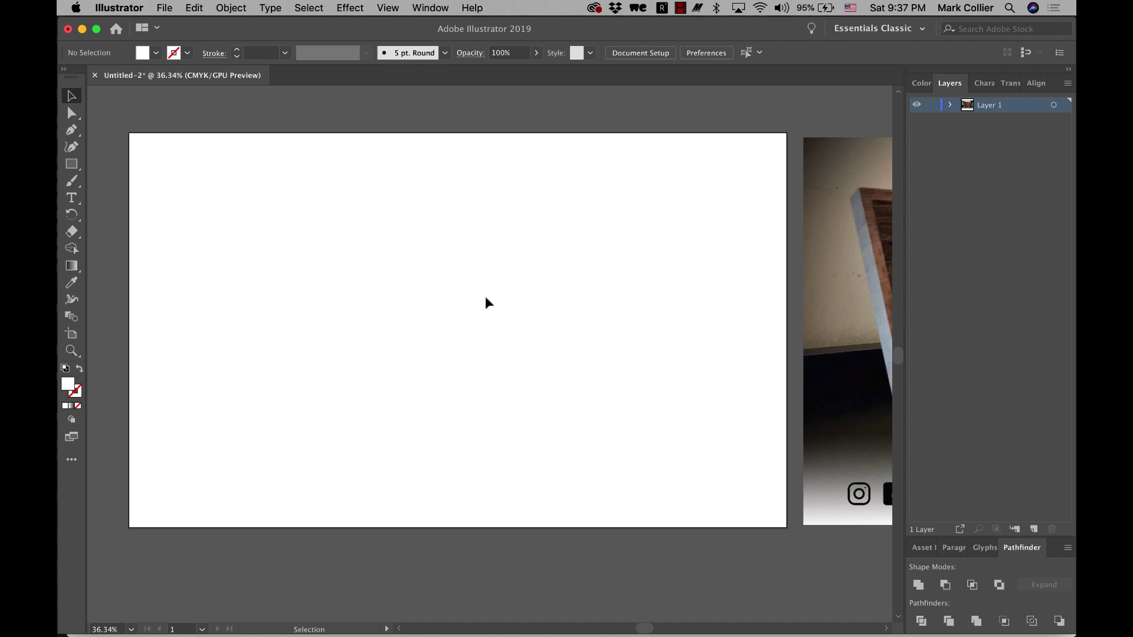
- Draw a rectangle on the artboard and size it to 12 in wide by 6 in tall
left_click(72, 164)
mouse_move(194, 215)
left_mouse_down()
mouse_move(640, 395)
mouse_move(686, 478)
left_mouse_up()
left_click(747, 57)
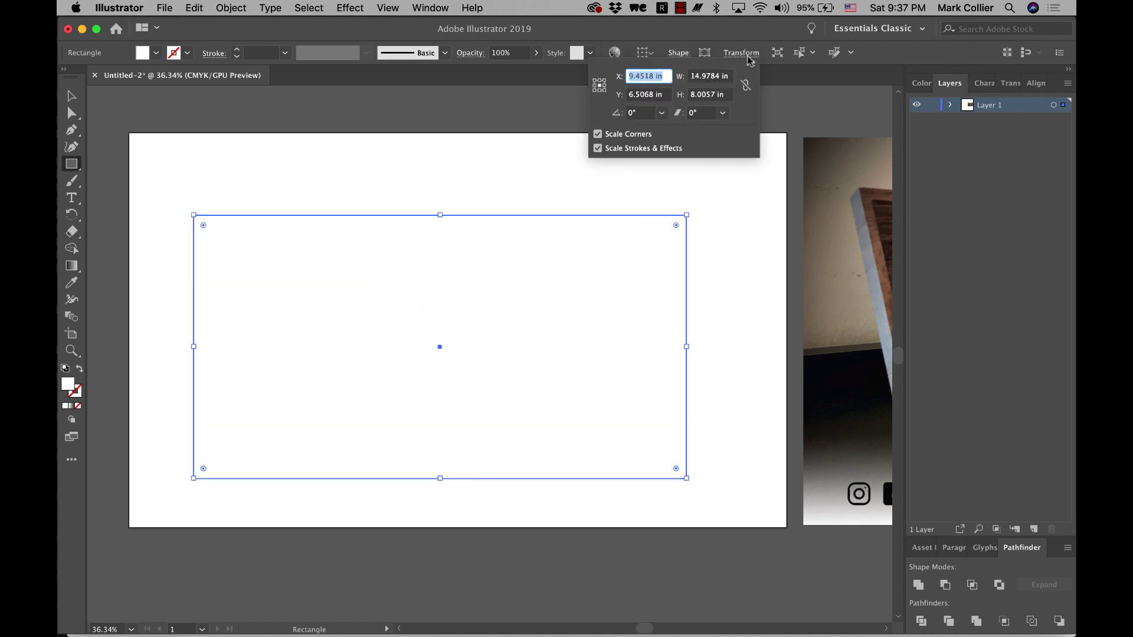
left_click(716, 77)
type("12")
key("Tab")
key("Tab")
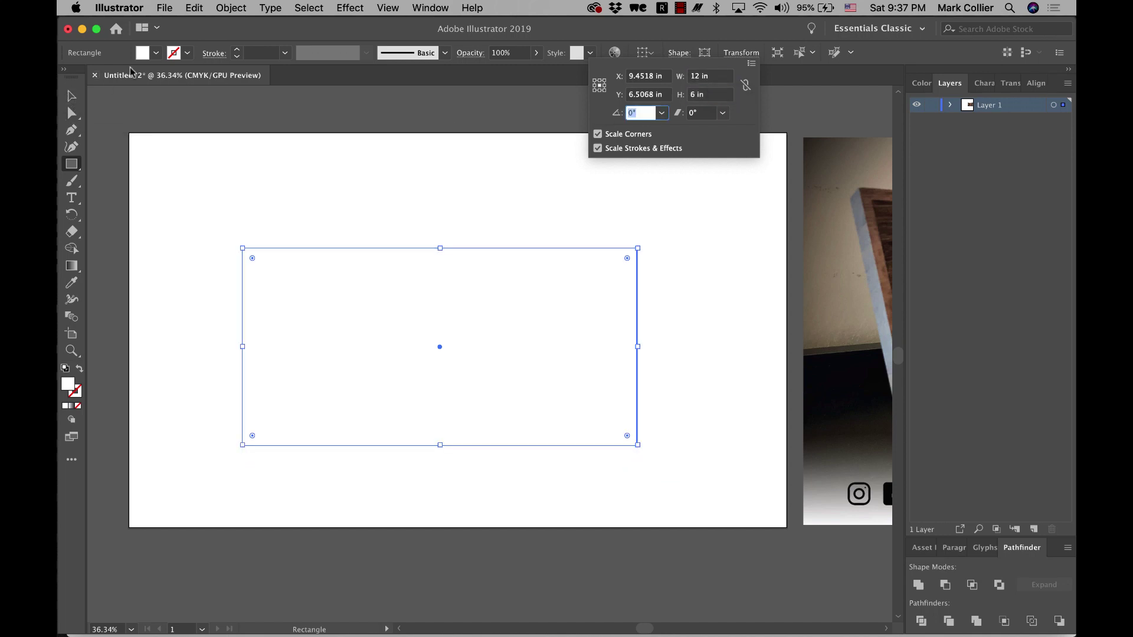
key("Escape")
- Fill the rectangle with solid black, then deselect it
left_click(157, 54)
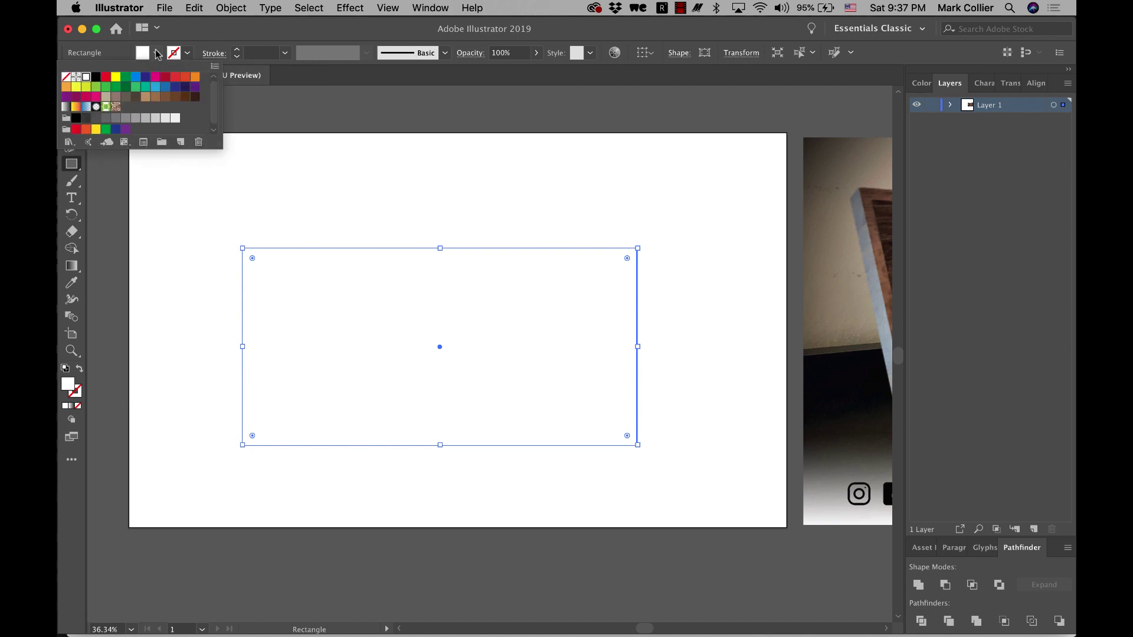
left_click(95, 77)
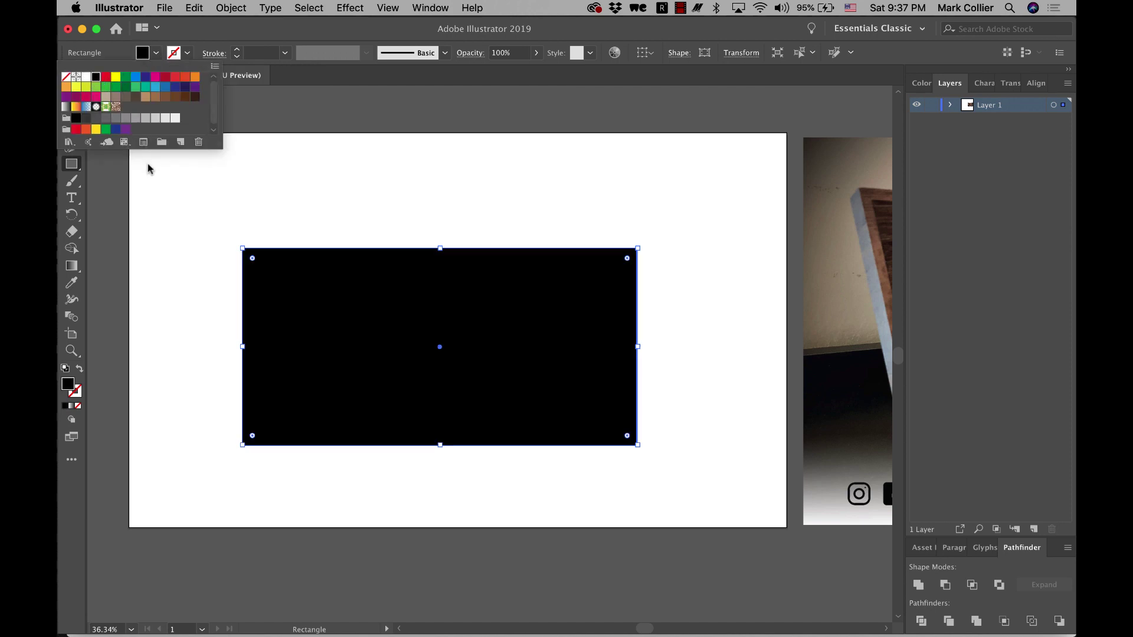
left_click(72, 96)
left_click(189, 183)
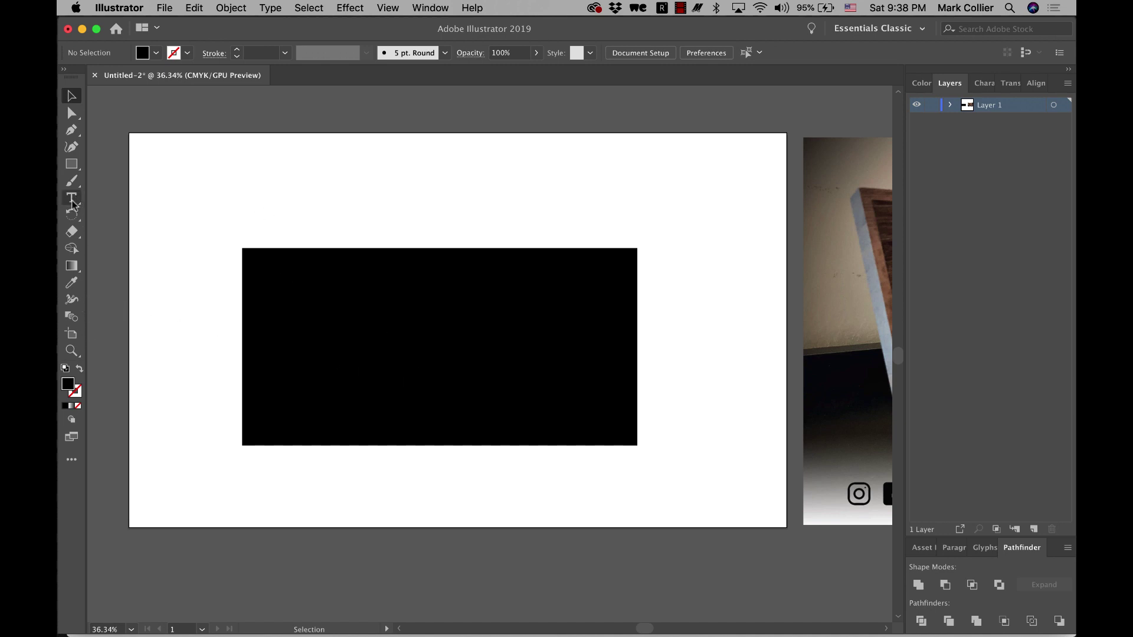
- Add the headline 'IT'S A BEAUTIFUL DAY IN THE NEIGHBORHOOD!' above the rectangle, scaled to about 38 px
scroll(614, 321, "right", 10)
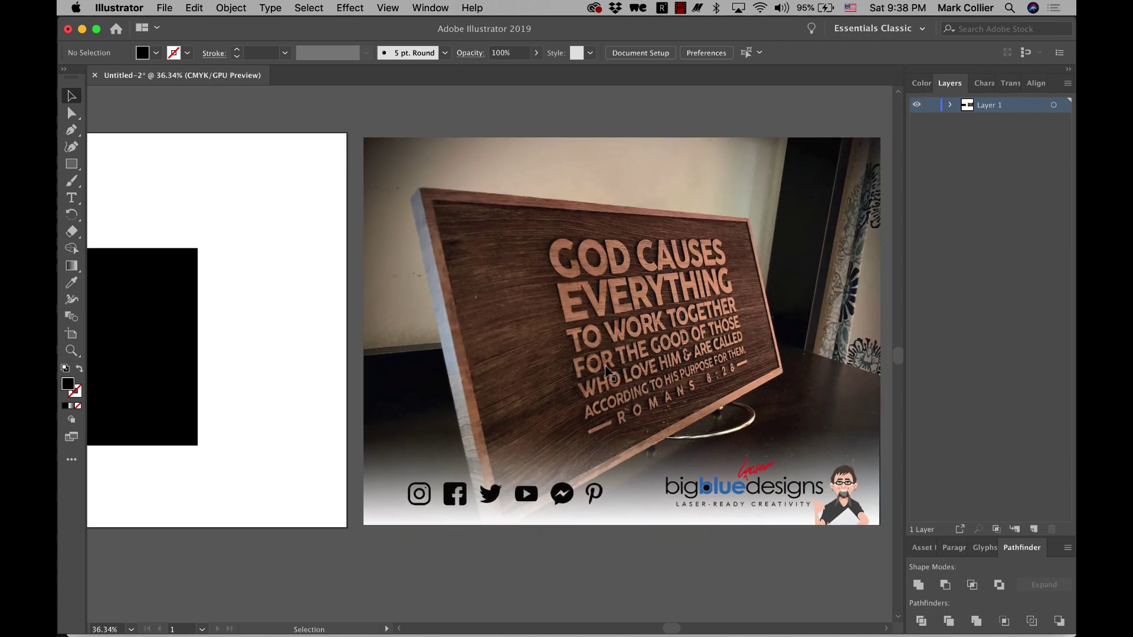
scroll(606, 371, "left", 10)
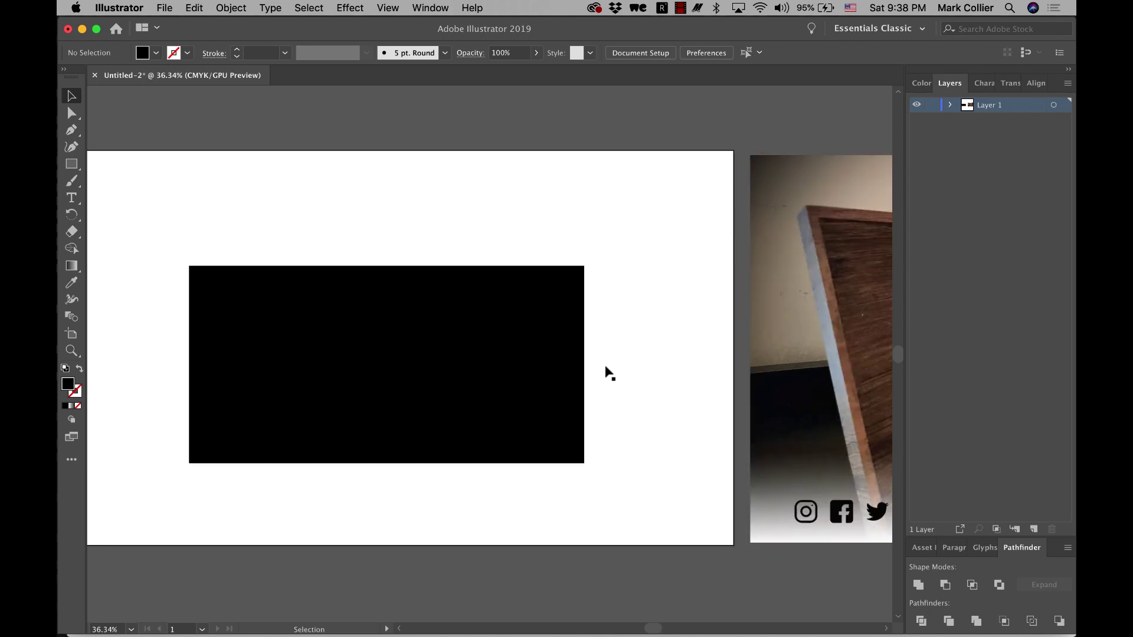
left_click(71, 199)
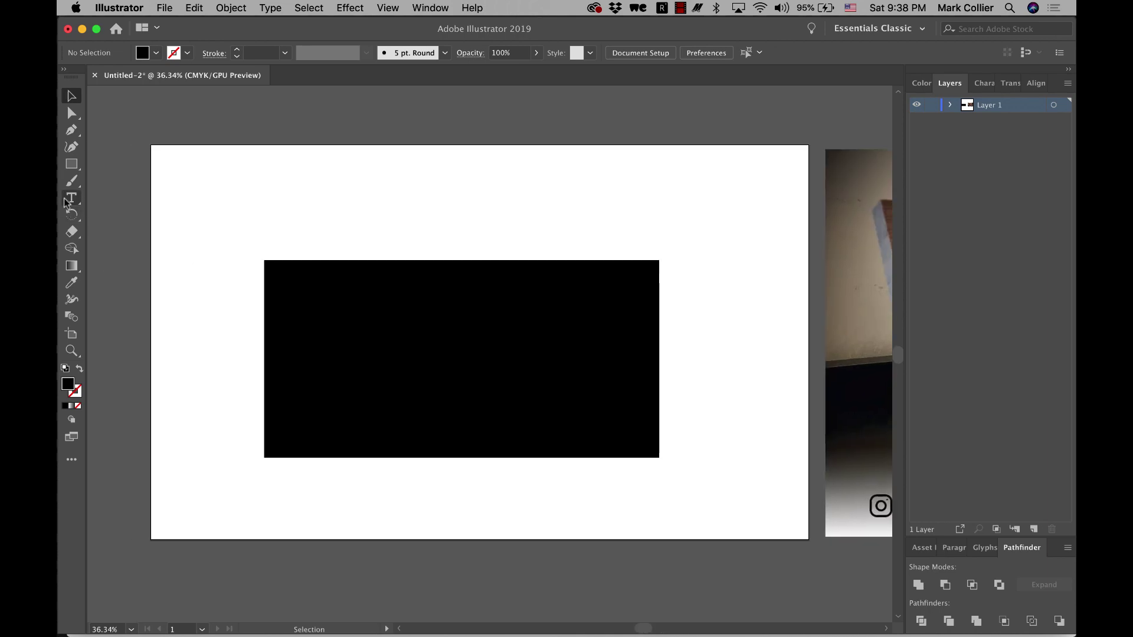
left_click(321, 212)
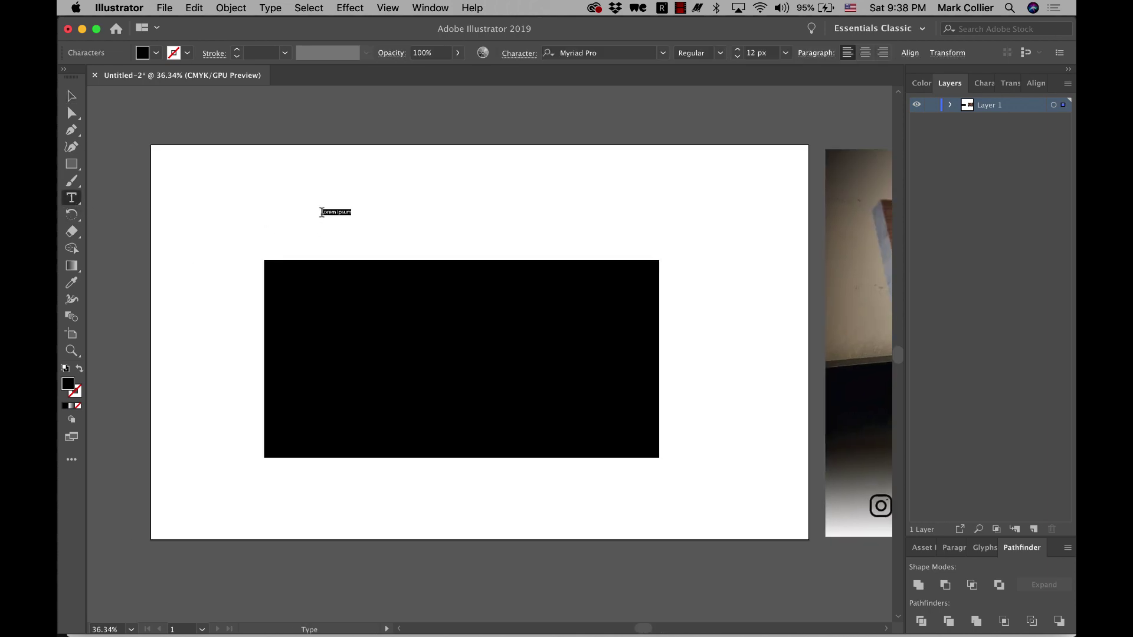
key("BackSpace")
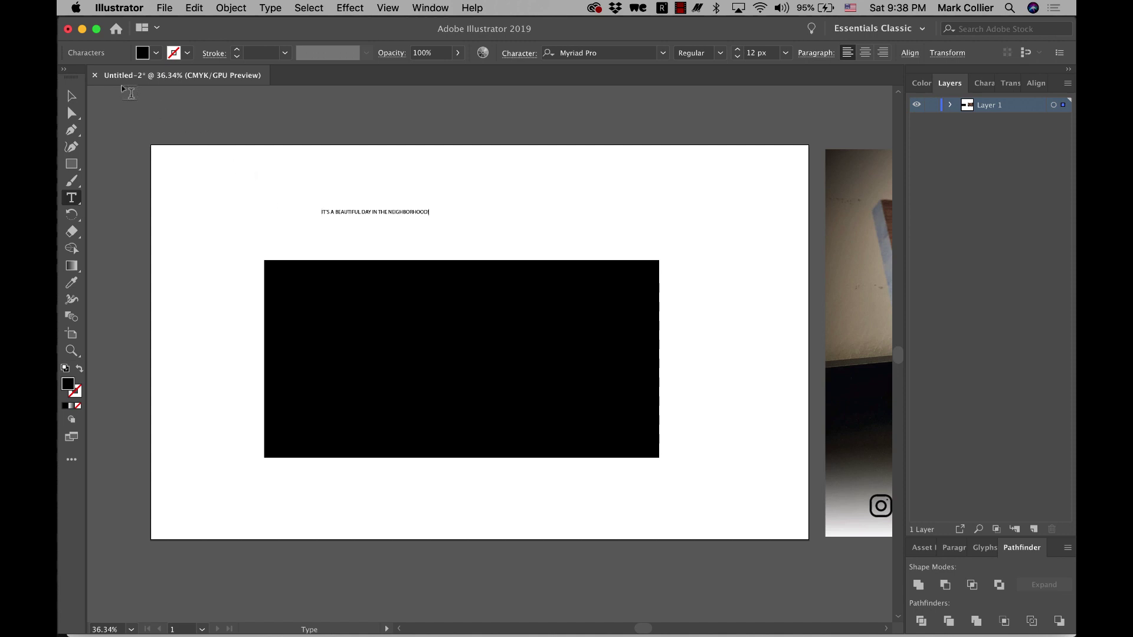
left_click(72, 96)
left_click_drag(430, 206, 661, 171)
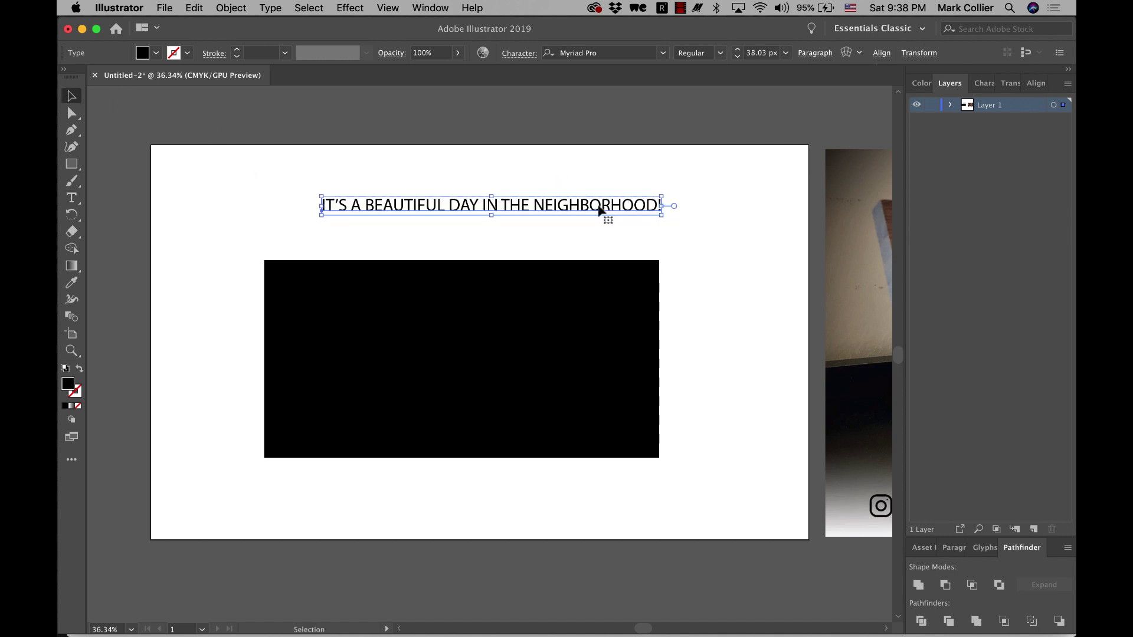
- Break the headline onto two lines, with 'IN THE NEIGHBORHOOD!' starting the second line
double_click(510, 211)
left_click(502, 201)
key("BackSpace")
key("Return")
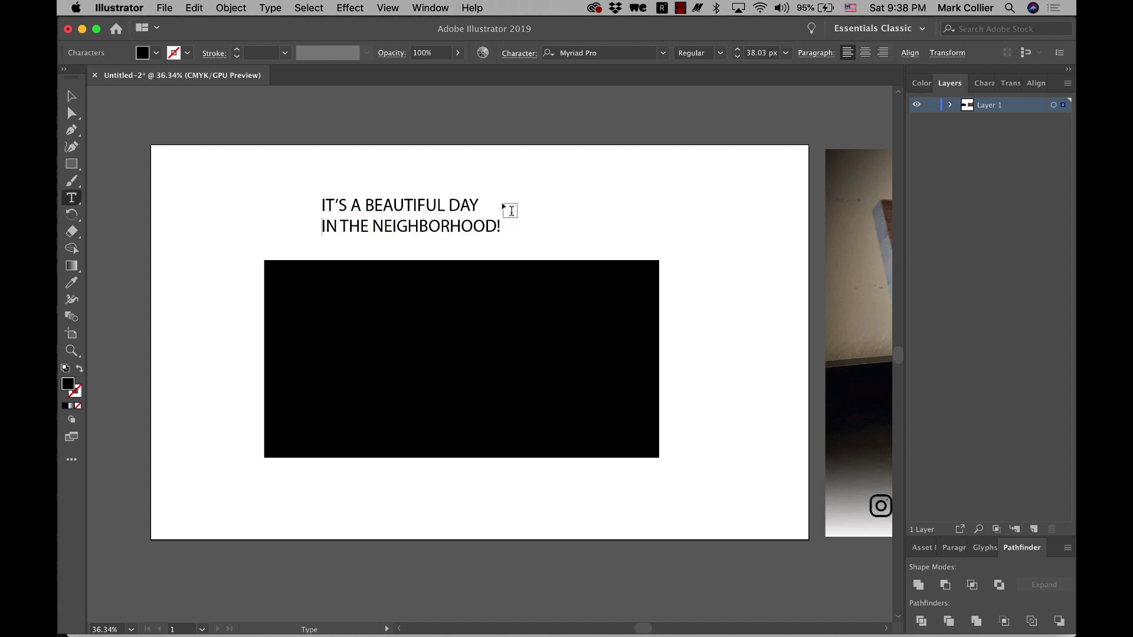
- Scale the headline to about 76 px, make it white, and move it inside the black rectangle
left_click(71, 96)
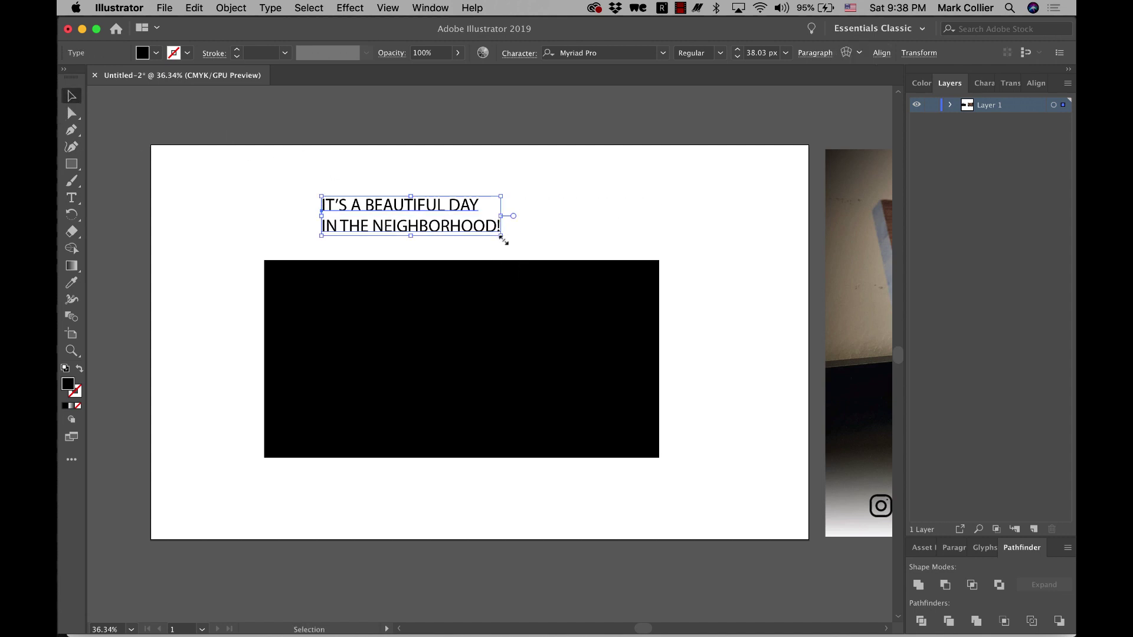
left_click_drag(503, 238, 682, 361)
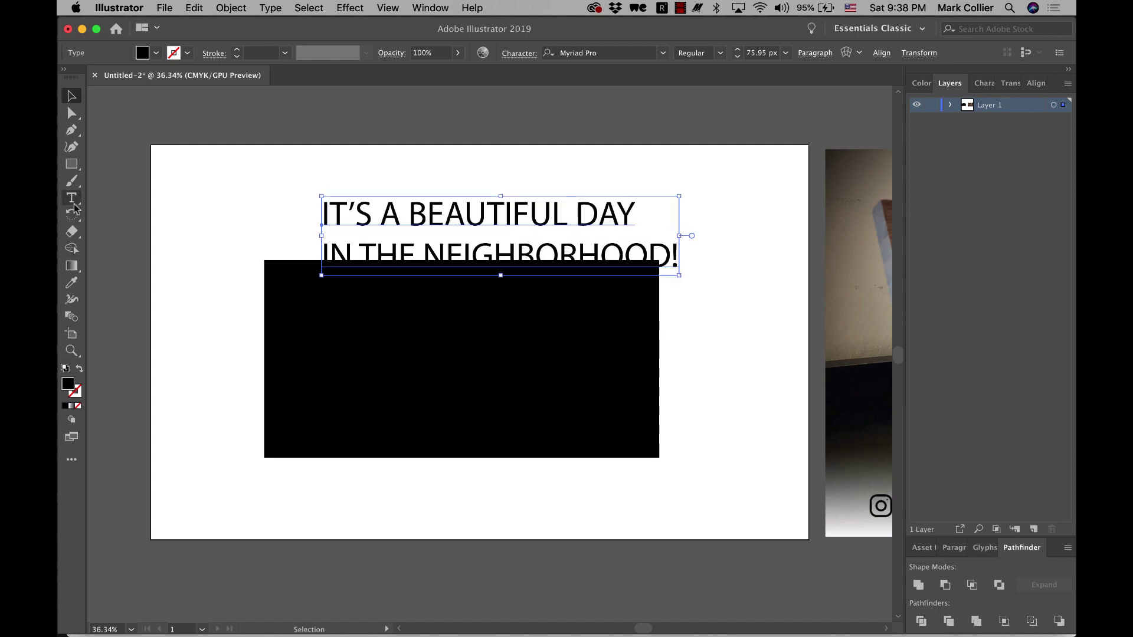
left_click(156, 52)
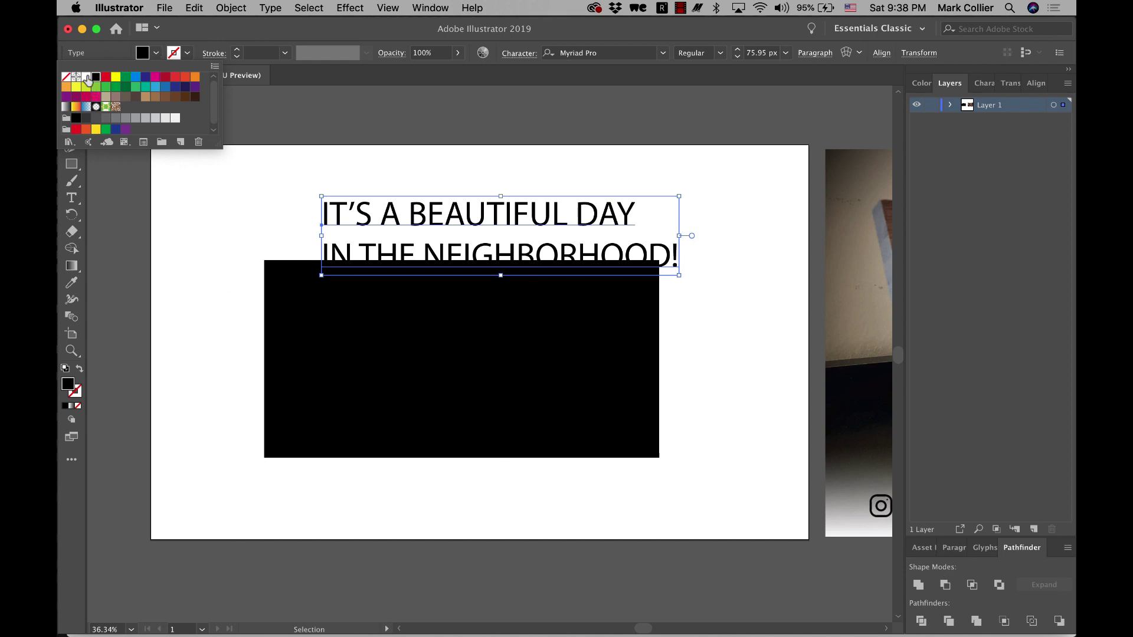
left_click(87, 77)
left_click(400, 271)
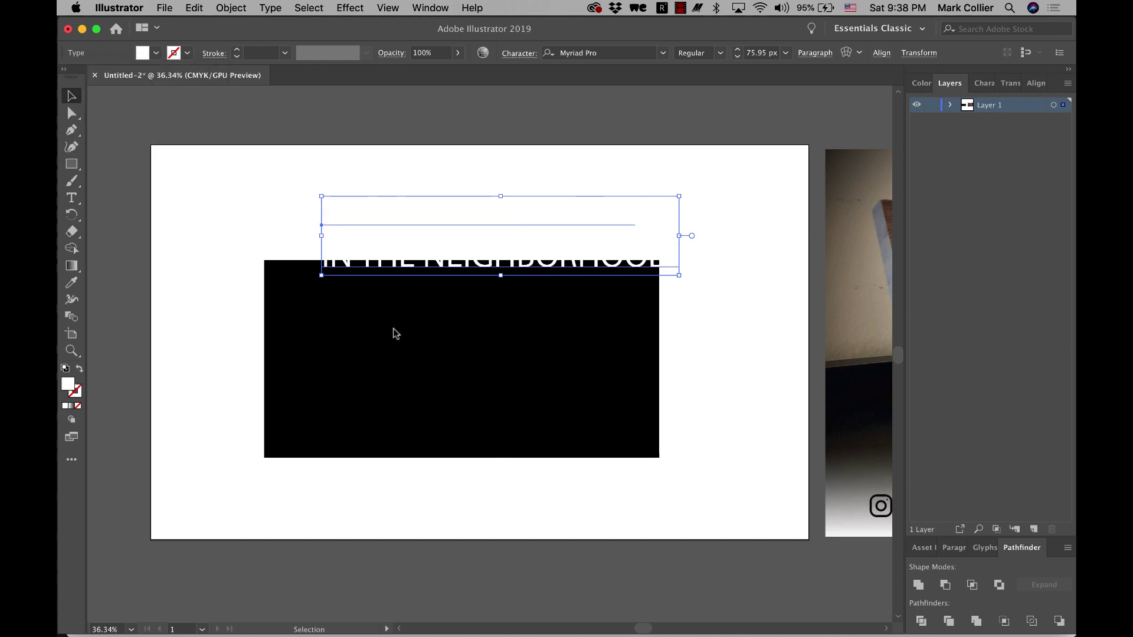
left_click_drag(437, 273, 393, 387)
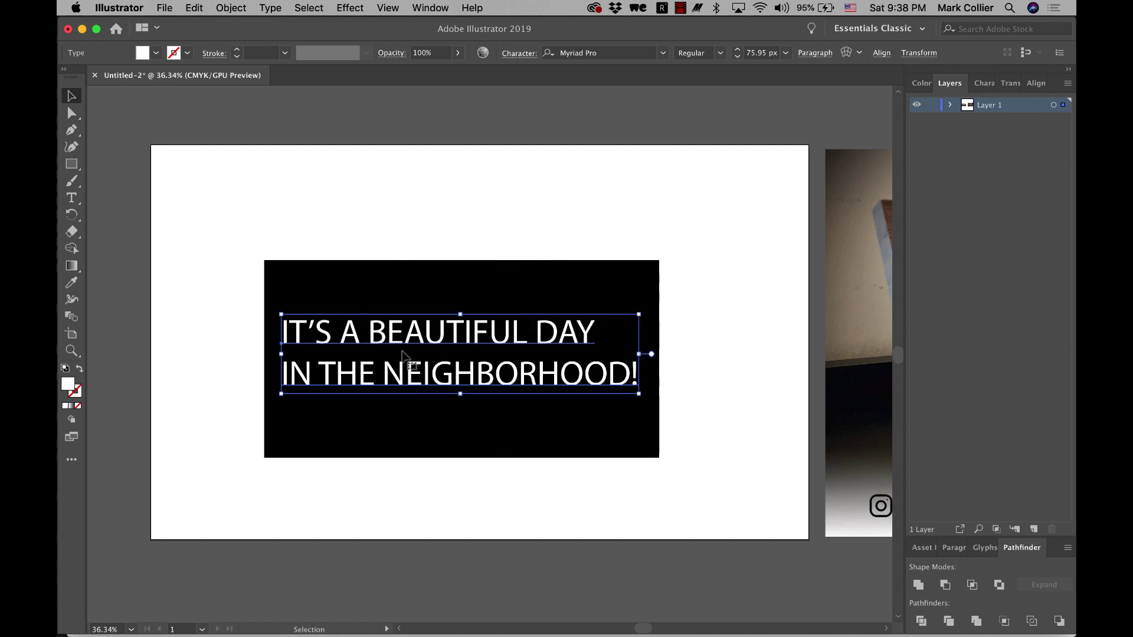
- Convert the headline to outlines and subtract it from the black rectangle with Minus Front
right_click(417, 342)
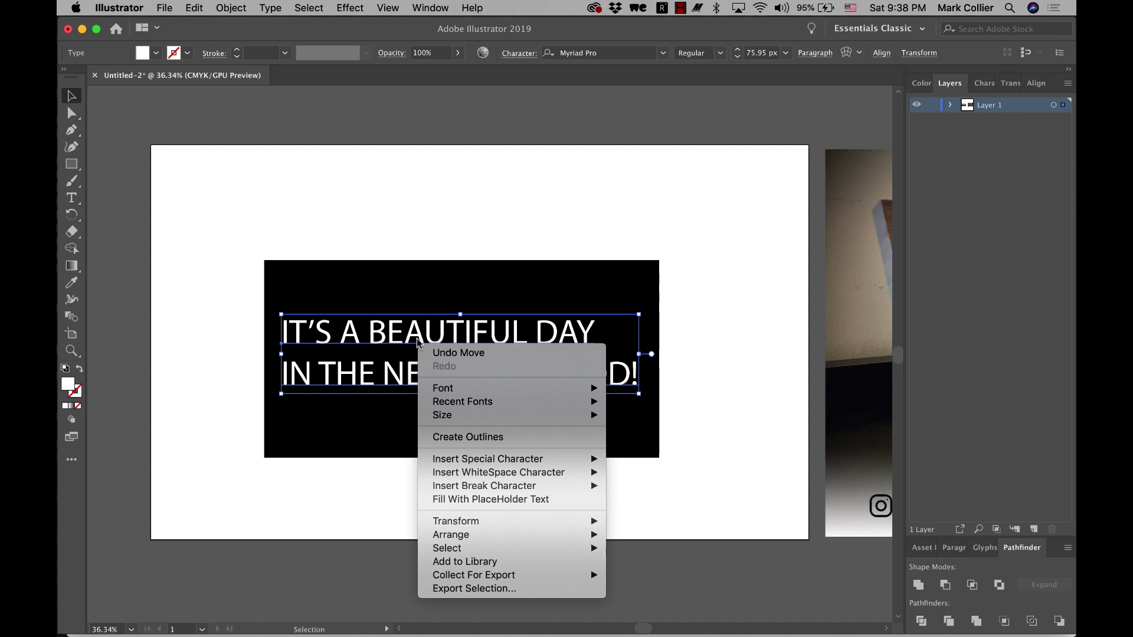
left_click(466, 438)
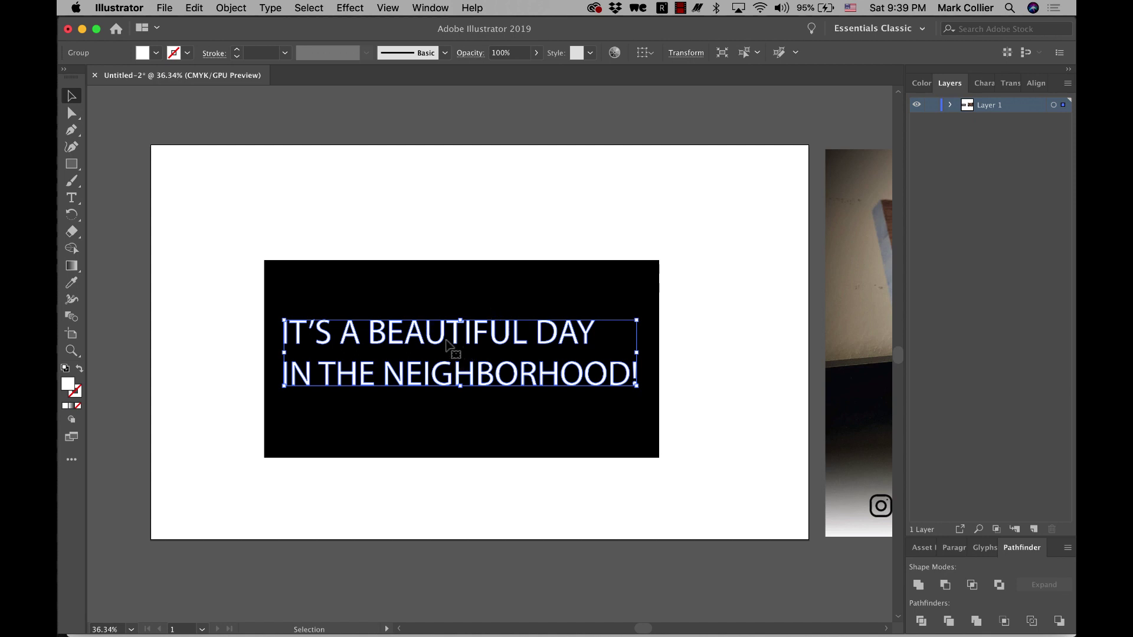
left_click(374, 201)
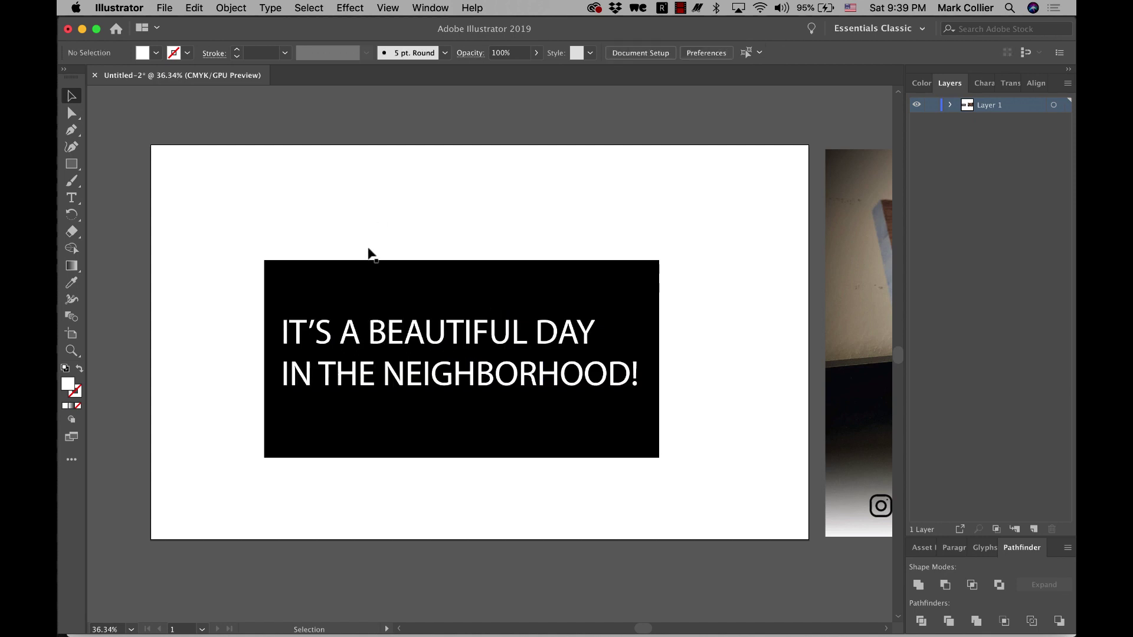
left_click(377, 338)
left_click(374, 296, "shift")
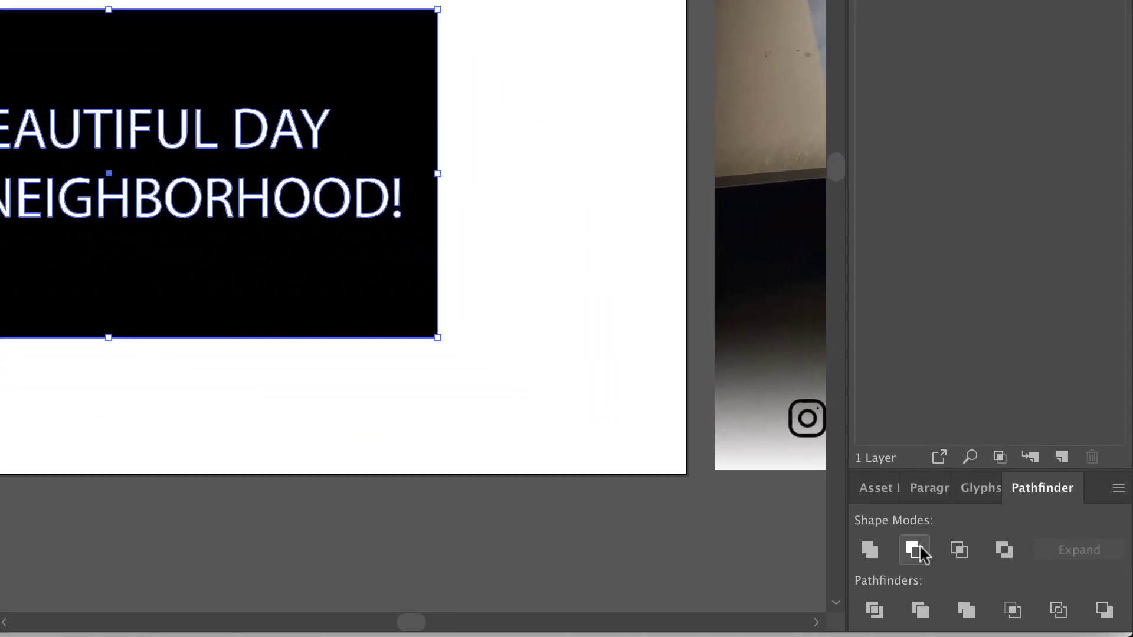
left_click(922, 554)
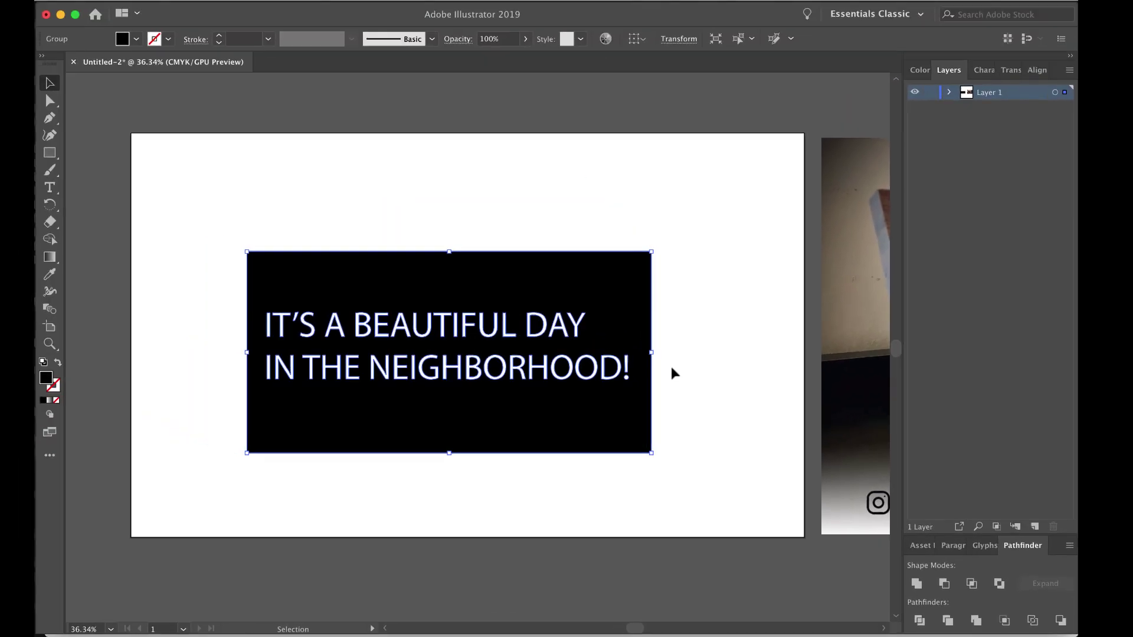
- Preview the cut-out black box by placing it over the sign photo
left_click(706, 377)
scroll(705, 377, "right", 3)
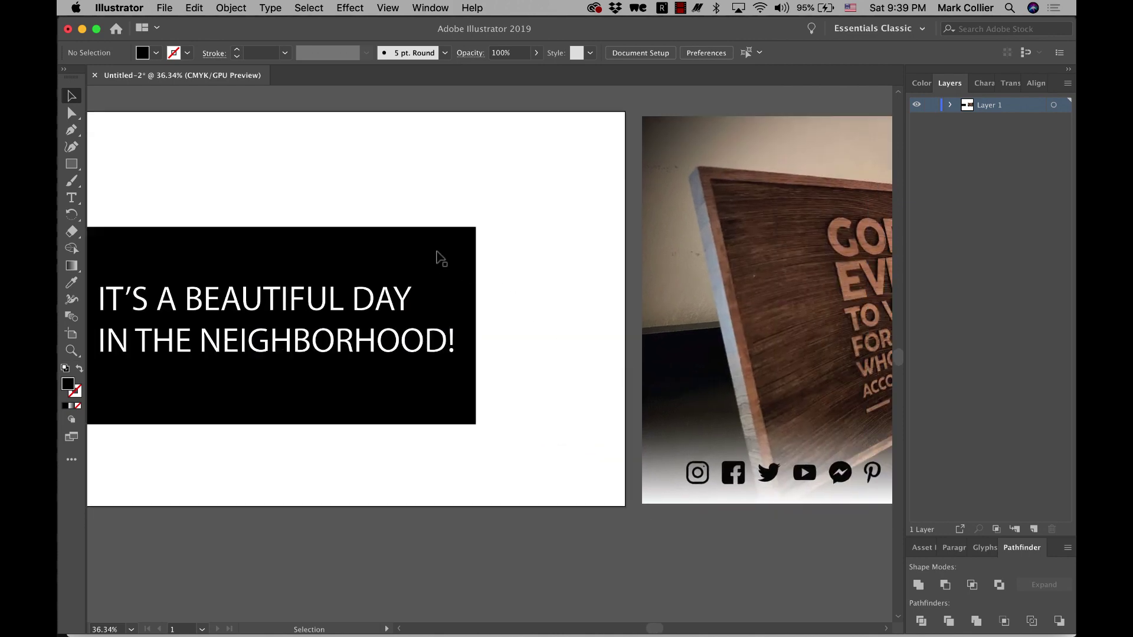
left_click_drag(470, 258, 898, 231)
scroll(758, 216, "right", 3)
scroll(757, 219, "right", 3)
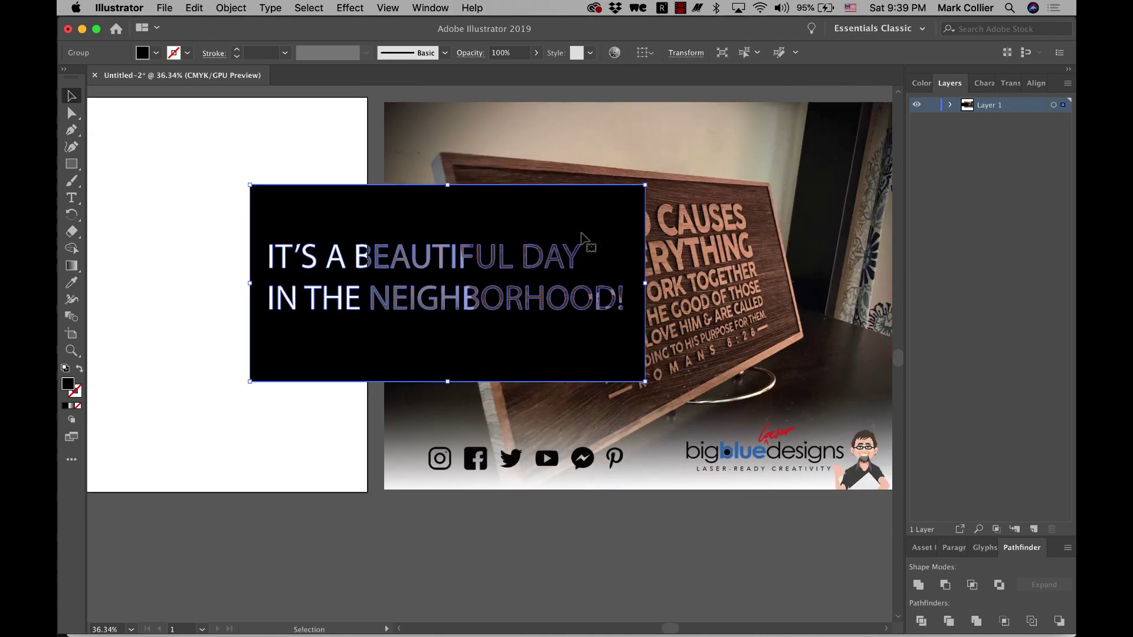
left_click_drag(580, 242, 347, 226)
- Return the cut-out box to the white artboard and deselect it
scroll(347, 226, "left", 5)
left_click_drag(416, 230, 213, 244)
scroll(213, 244, "left", 3)
left_click(207, 184)
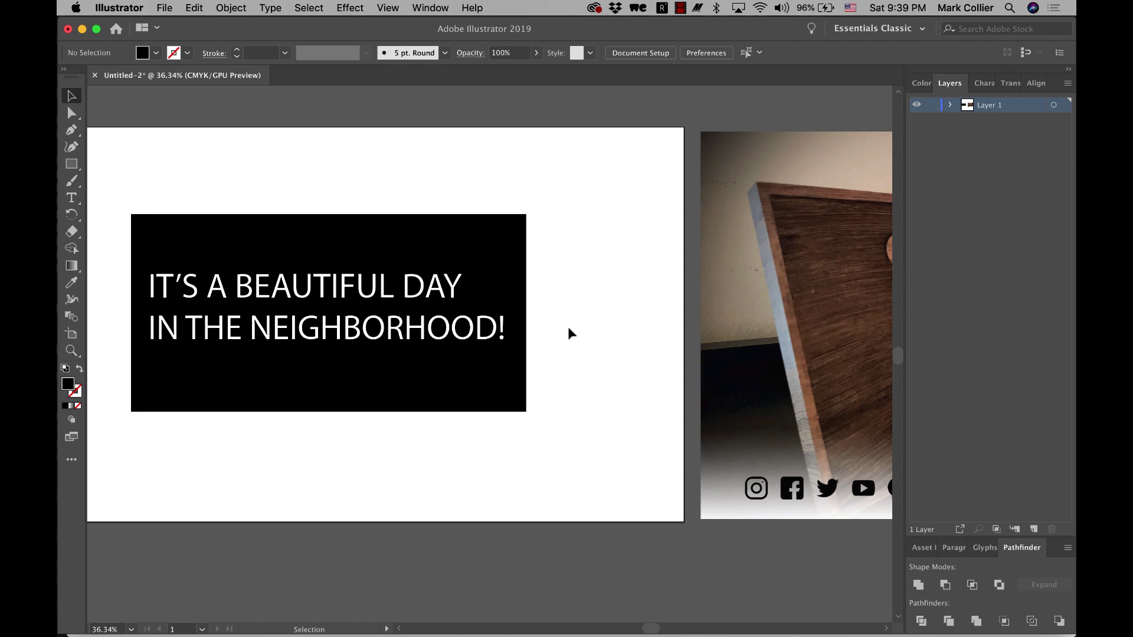
scroll(572, 332, "right", 8)
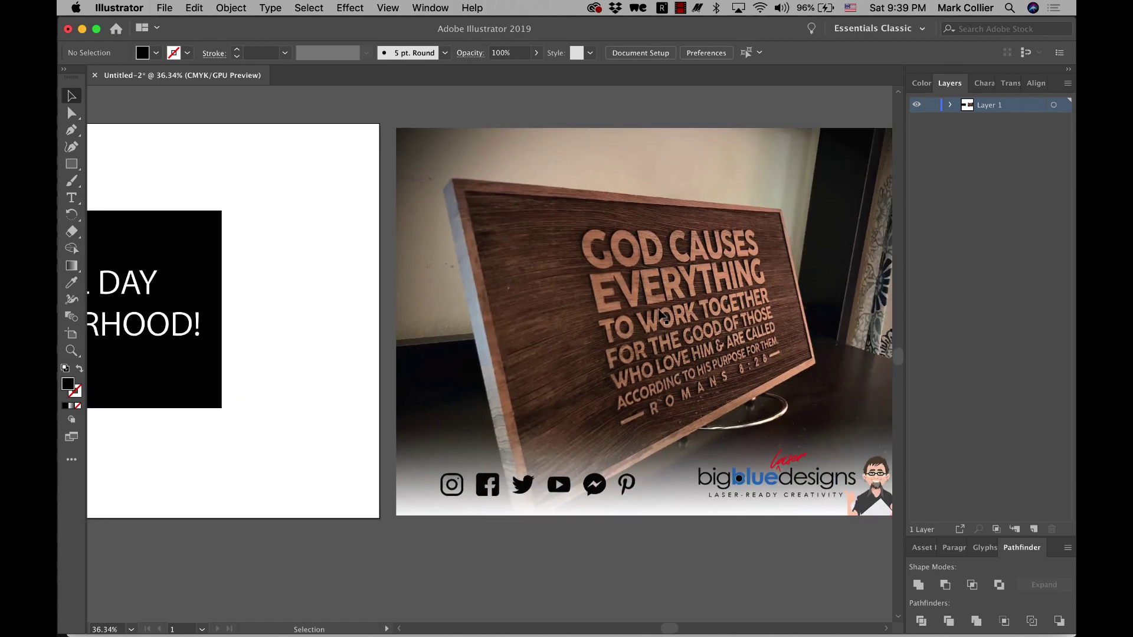
scroll(664, 298, "left", 7)
scroll(660, 315, "left", 2)
scroll(660, 315, "up", 1)
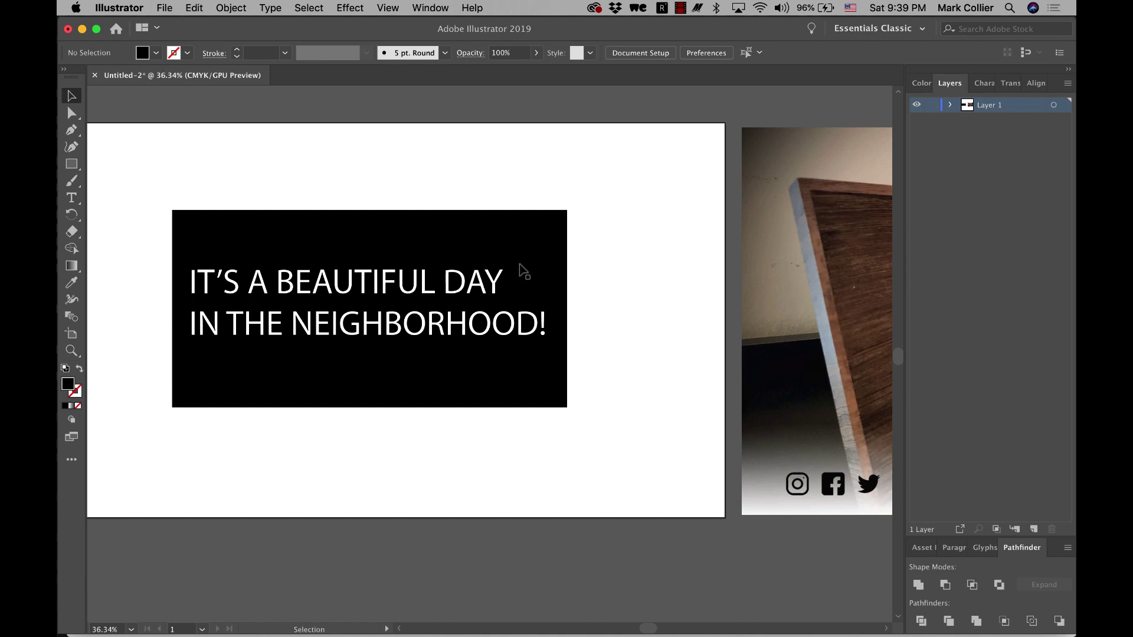
- Undo the move and outlining so the headline is editable 75.95 px Myriad Pro again
left_click_drag(519, 269, 955, 269)
key("cmd+z")
key("cmd+z")
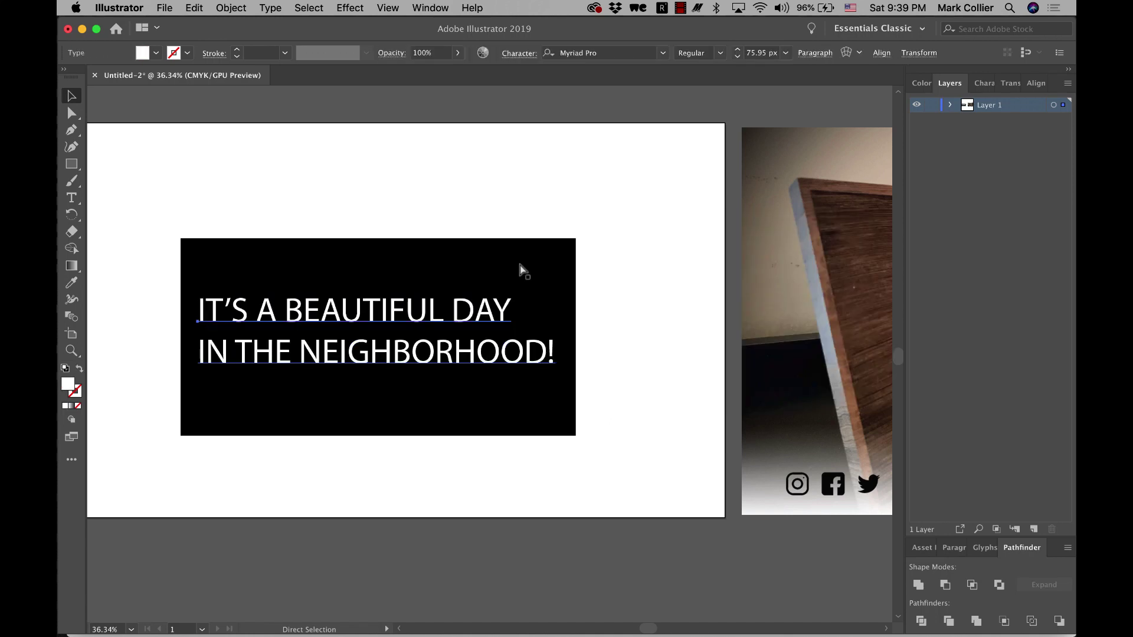
key("v")
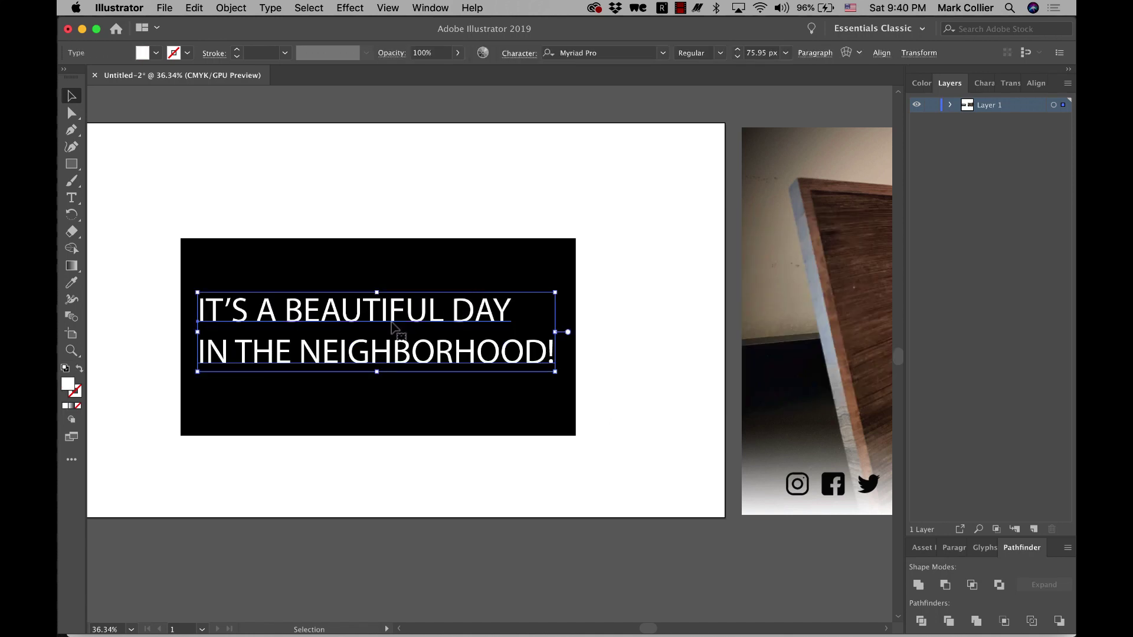
scroll(421, 327, "up", 3)
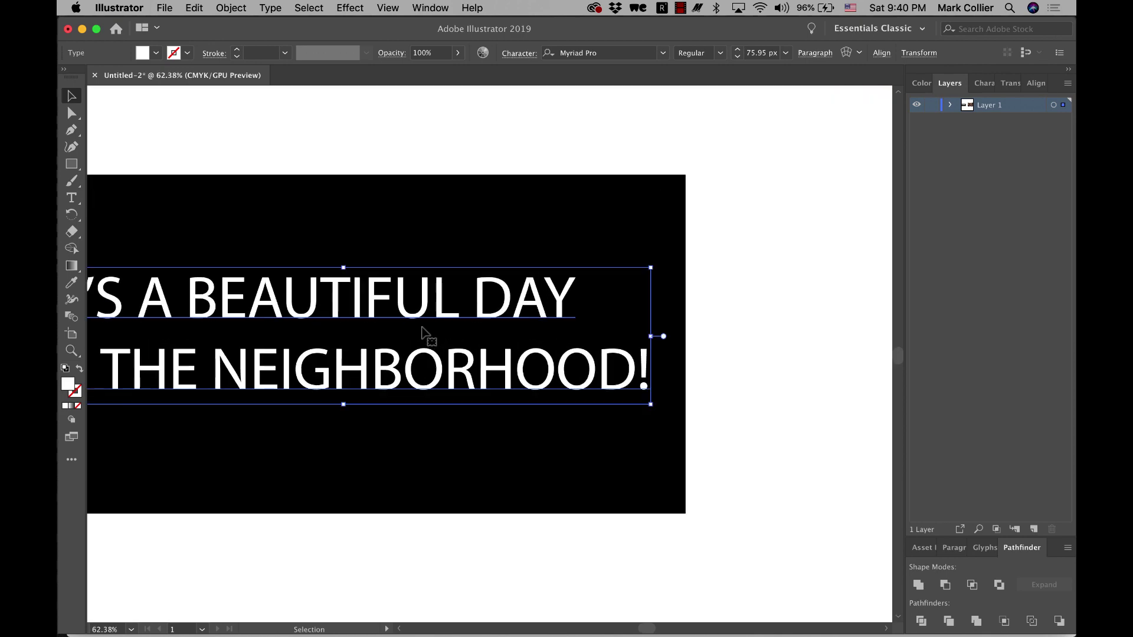
scroll(421, 328, "left", 3)
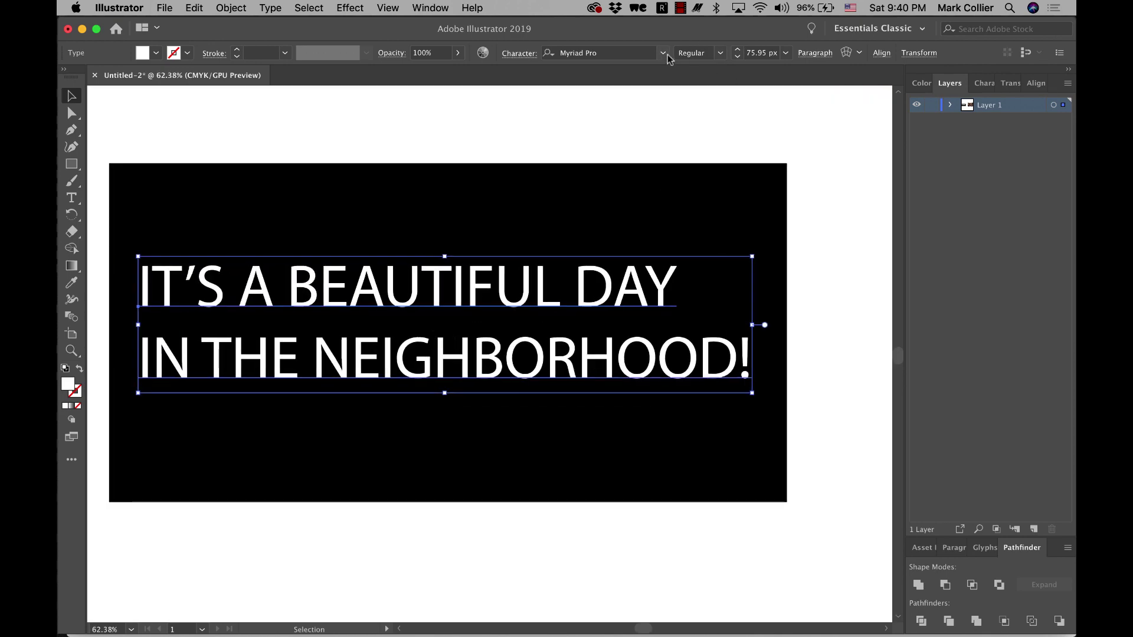
- Set the headline in Mentari and retype it as 'Its a beautiful day / in the neighborhood'
left_click(664, 53)
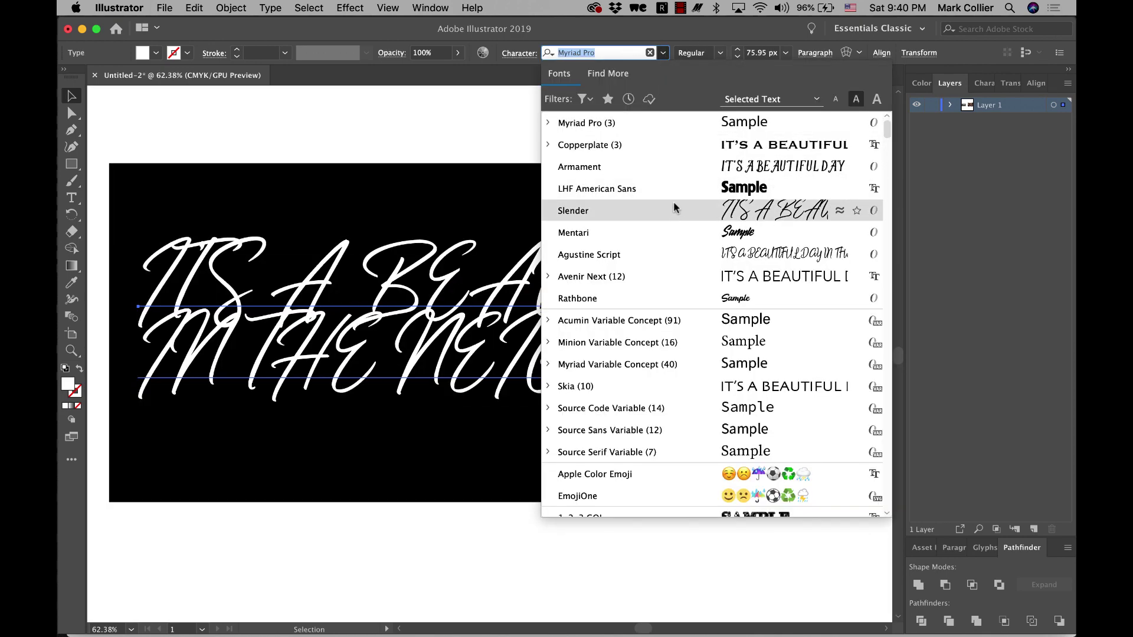
left_click(675, 230)
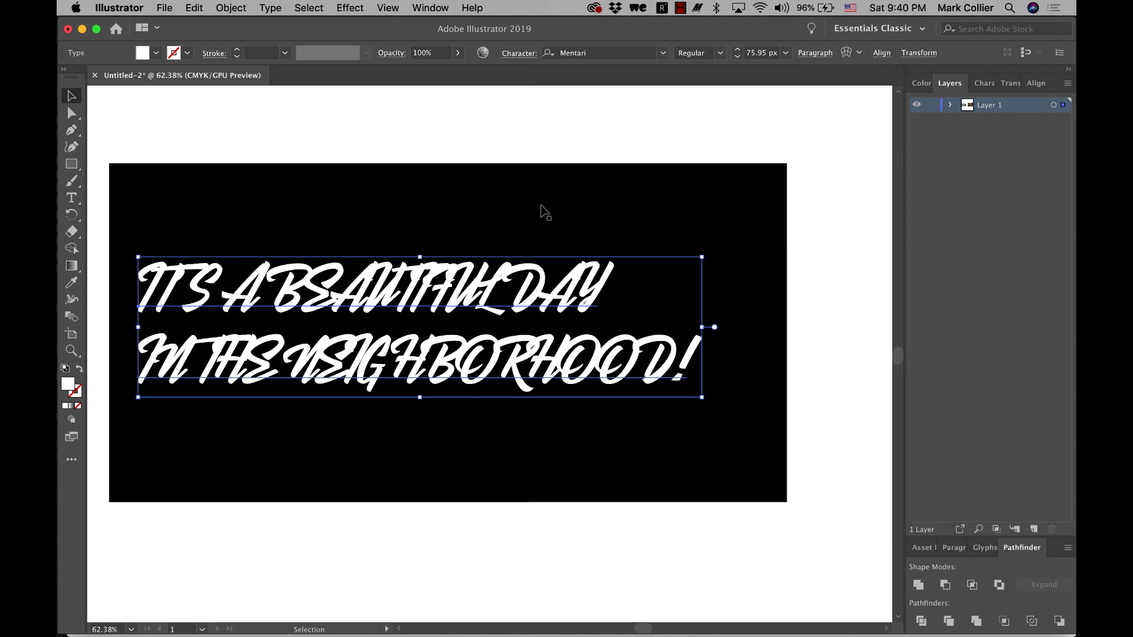
double_click(451, 288)
triple_click(451, 286)
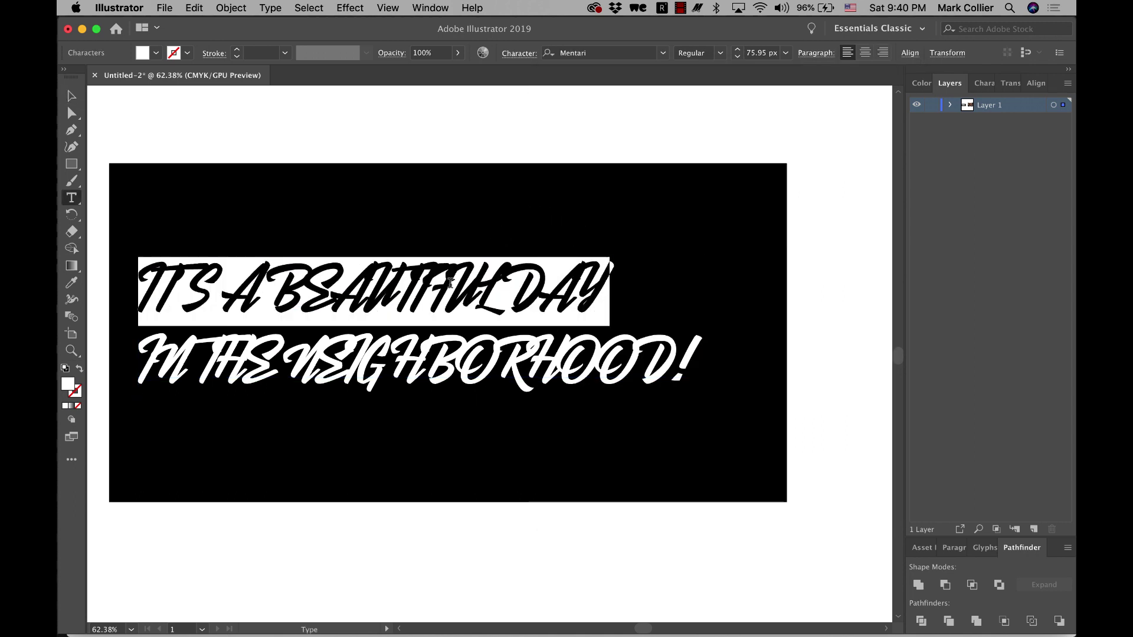
key("super+a")
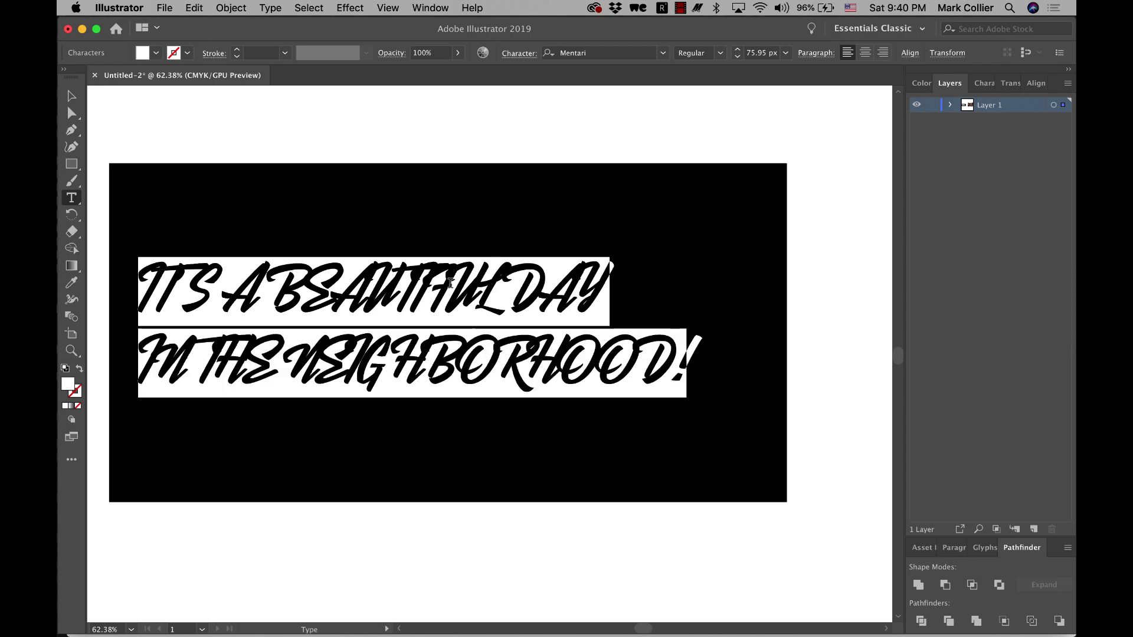
type("Its")
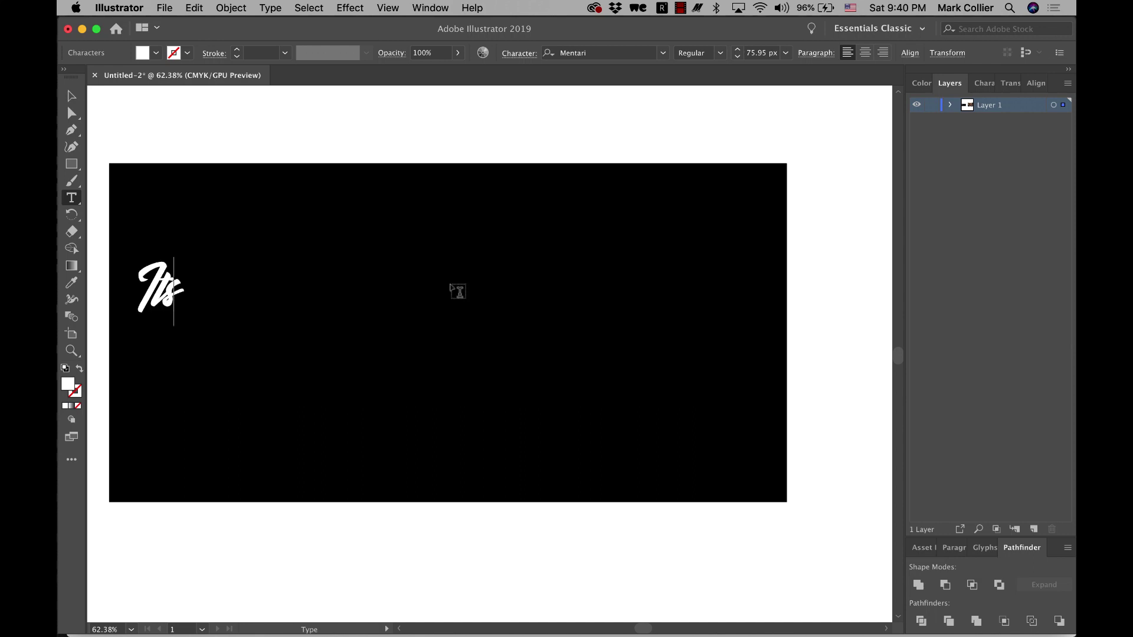
type(" a beautiful day in the")
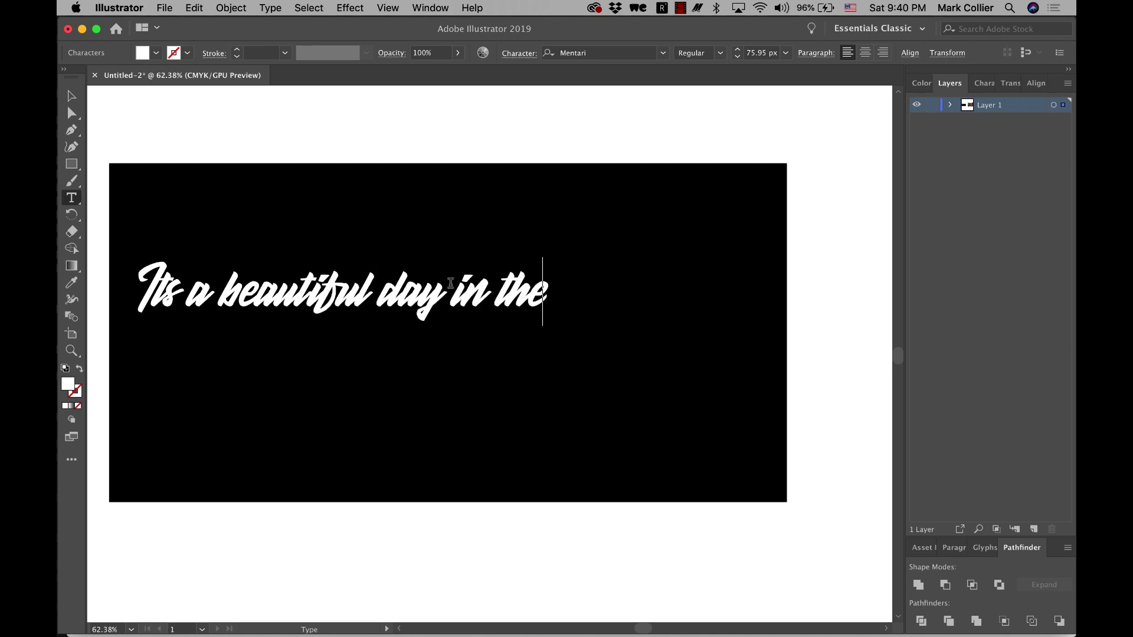
type("neighborh")
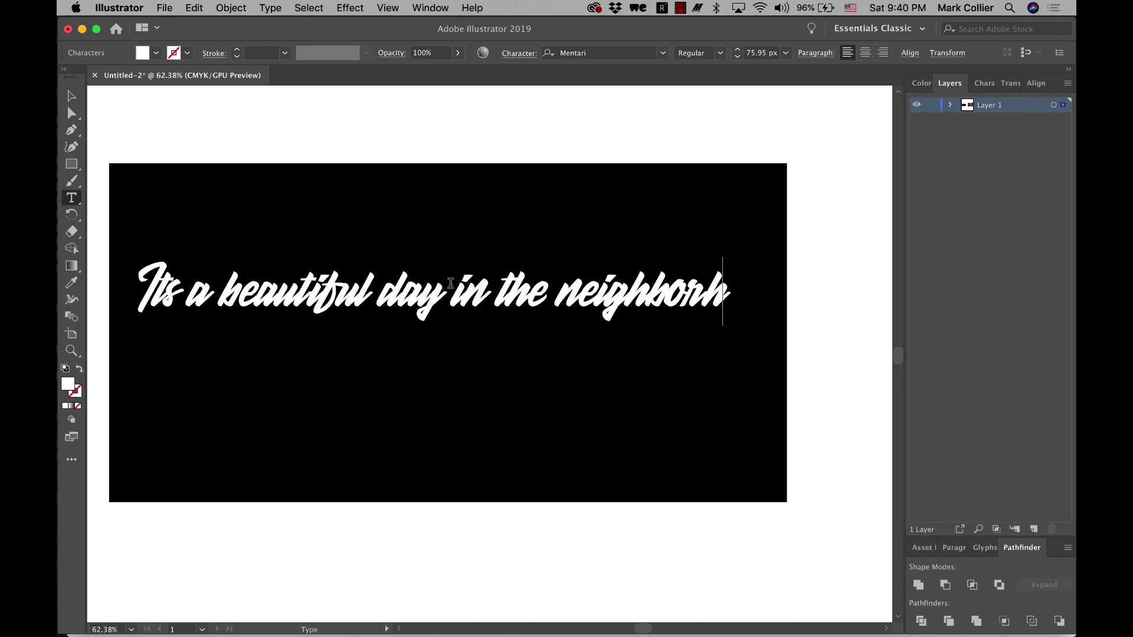
type("ood")
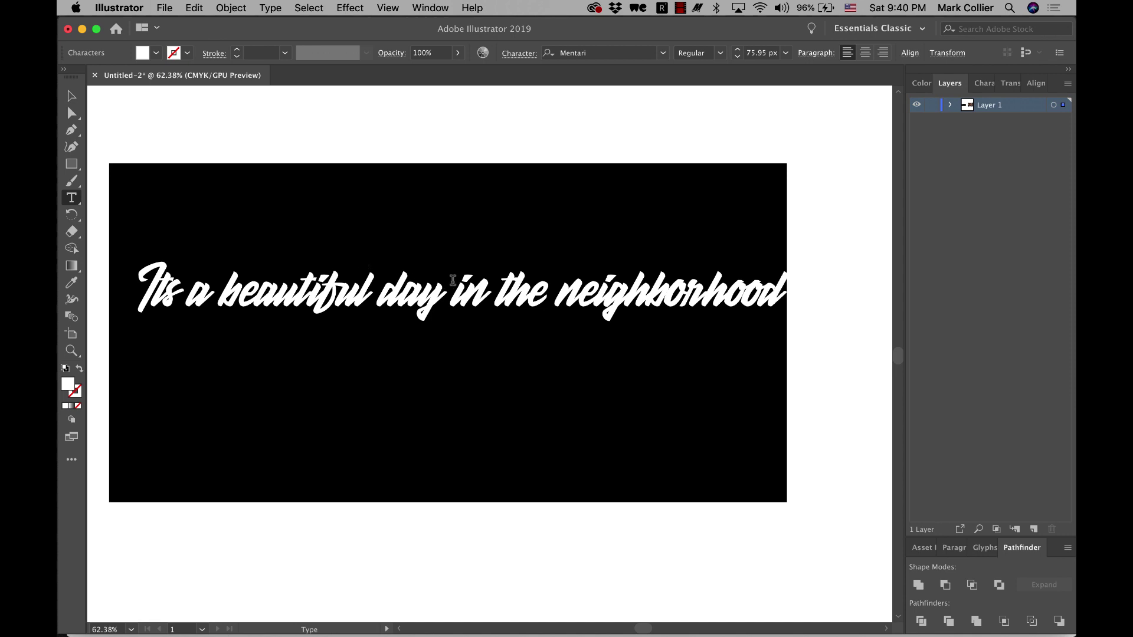
left_click(452, 298)
key("Return")
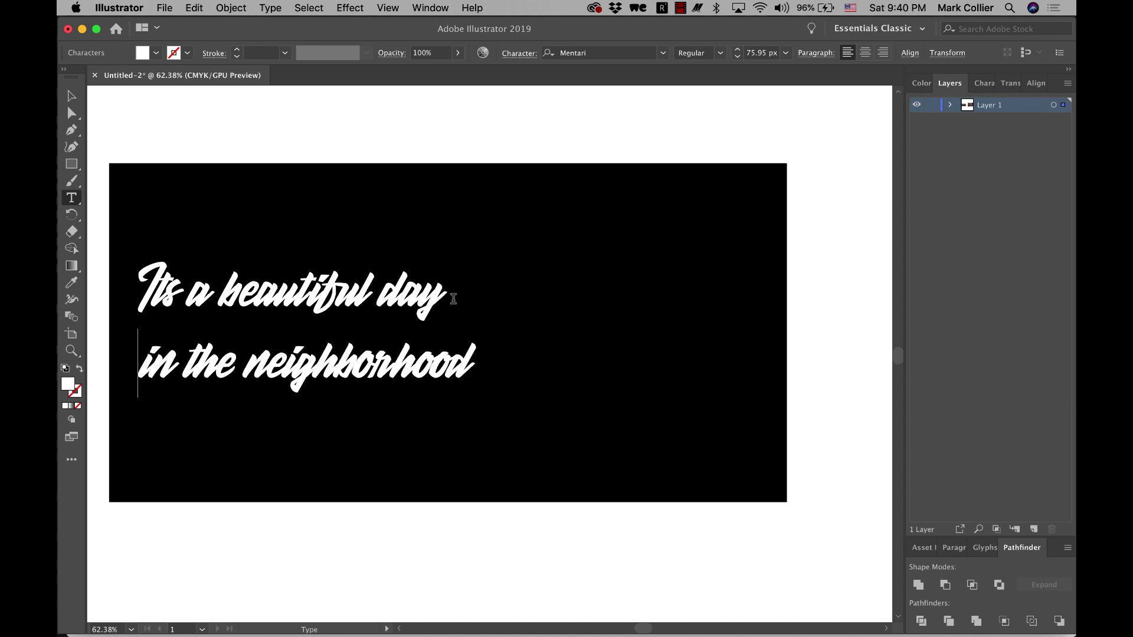
- Center the Mentari lettering on the black rectangle and convert it to outlines
key("Escape")
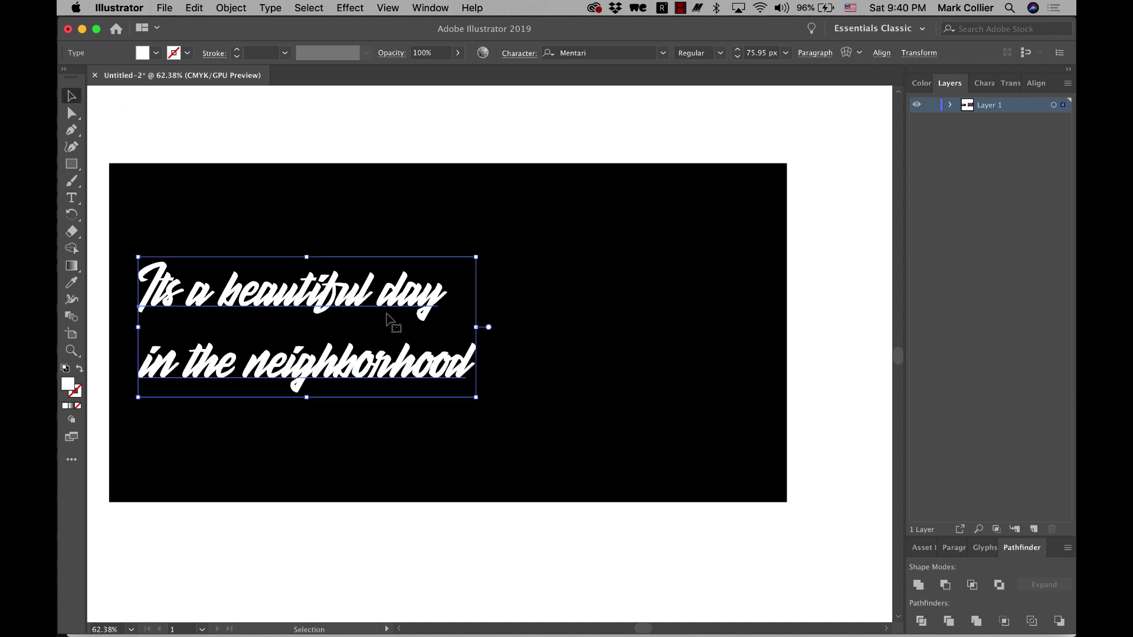
left_click_drag(393, 309, 543, 295)
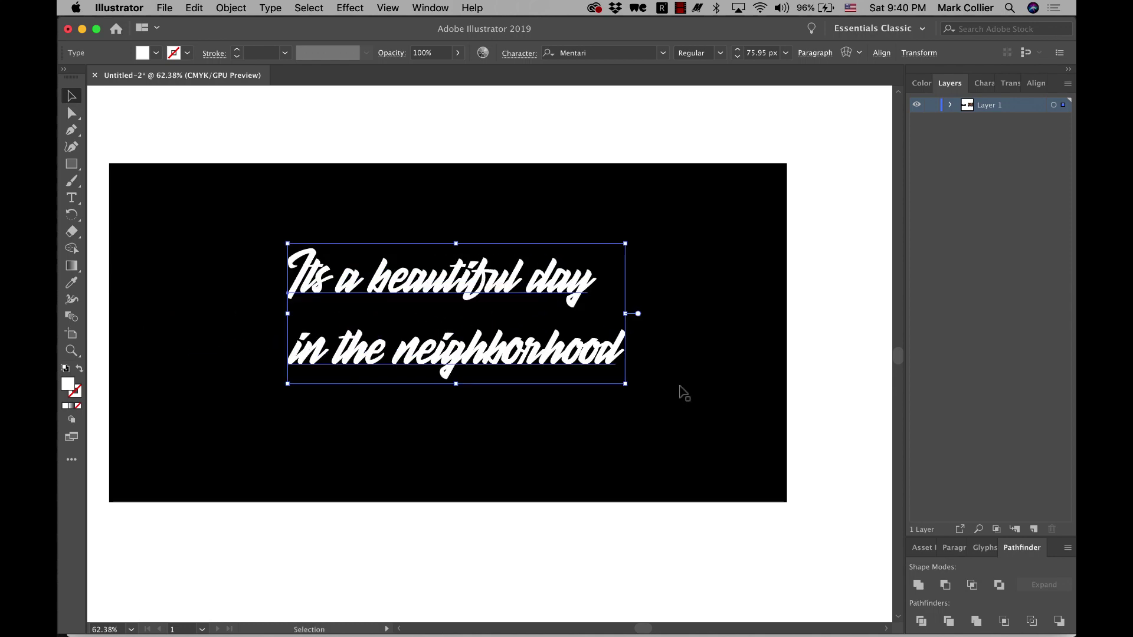
right_click(560, 353)
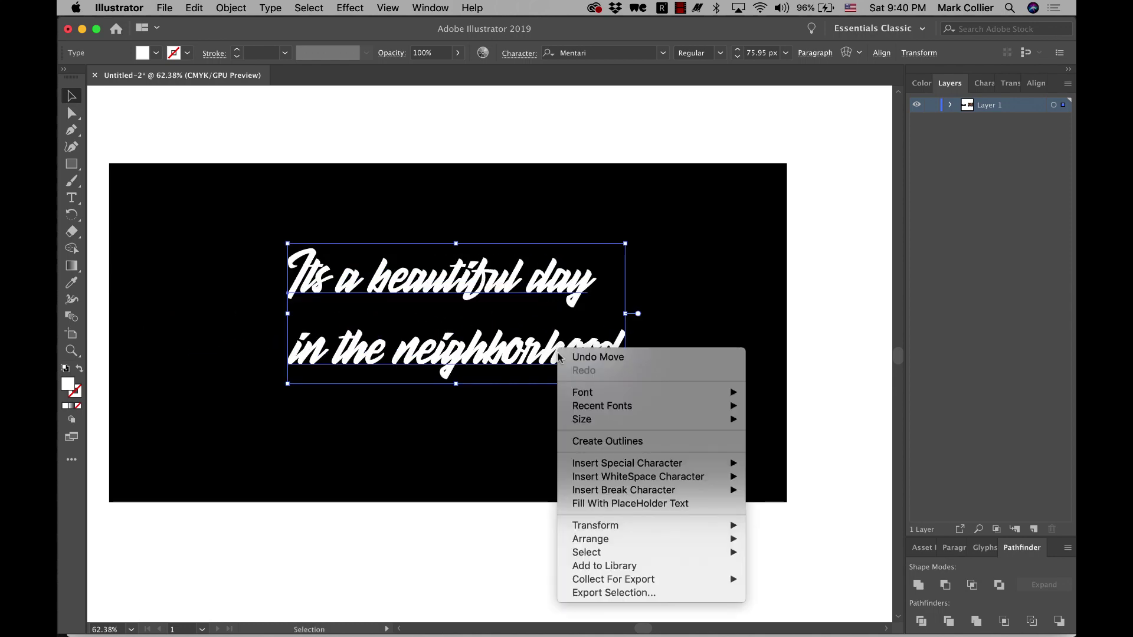
left_click(578, 439)
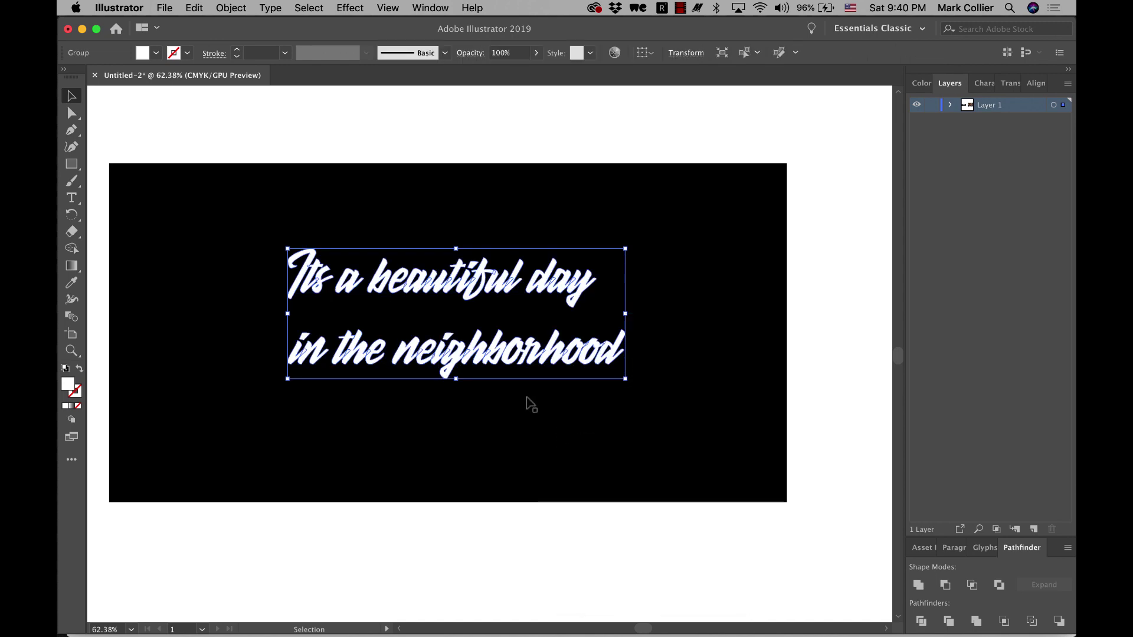
scroll(526, 404, "up", 5)
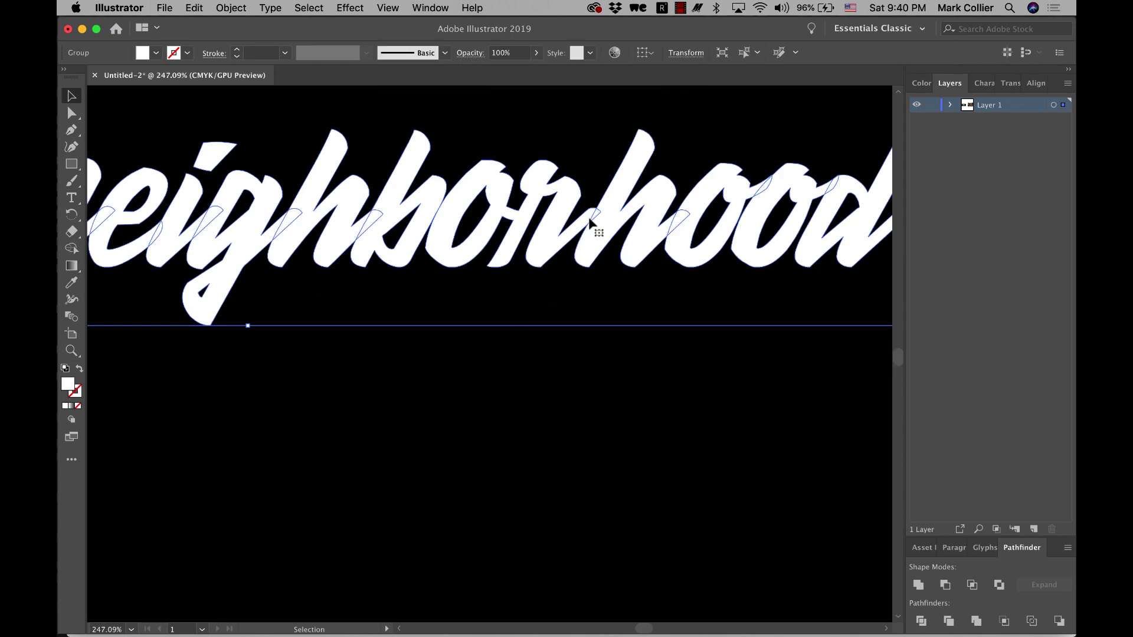
scroll(567, 273, "down", 5)
scroll(560, 277, "down", 3)
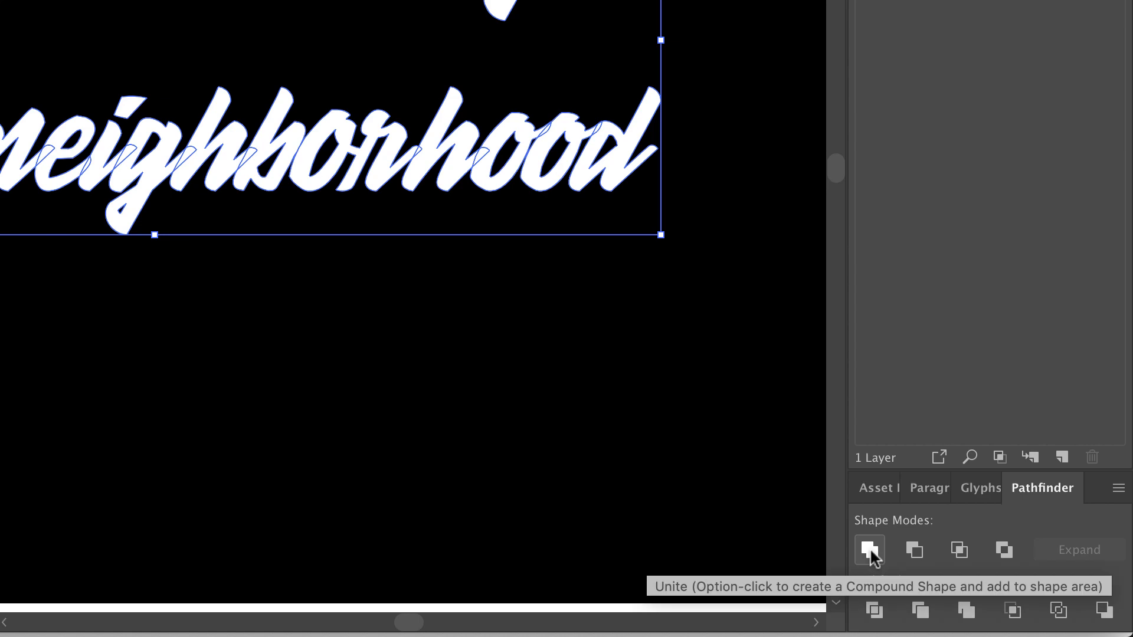
- Unite the outlined letters, then subtract them from the black rectangle with Minus Front
left_click(871, 551)
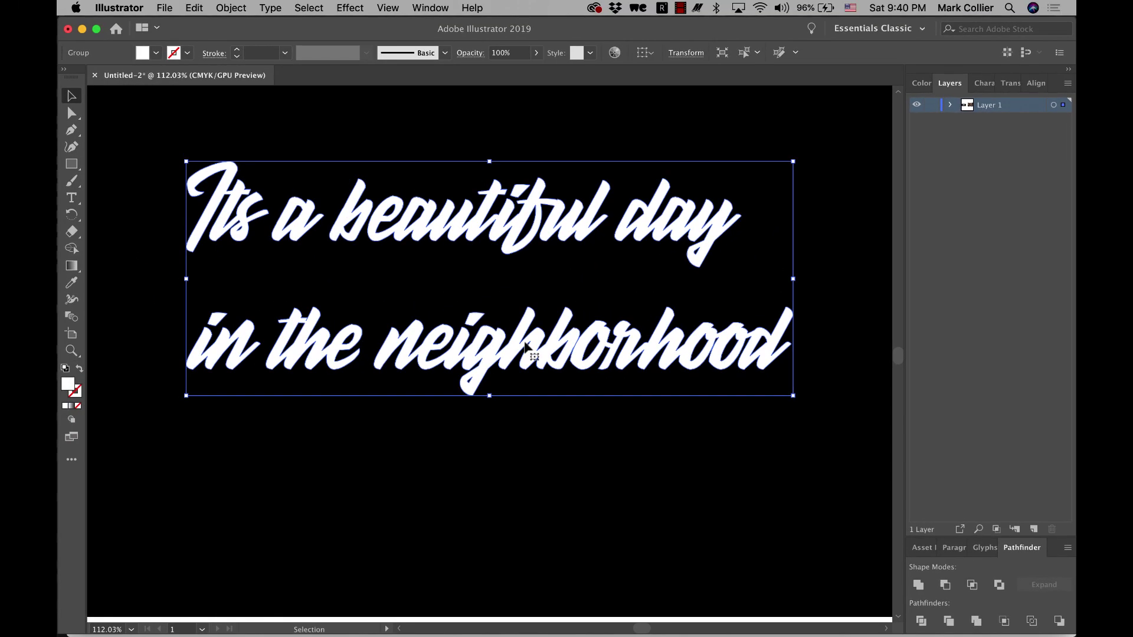
scroll(525, 348, "down", 5)
left_click(401, 154)
left_click_drag(401, 129, 577, 455)
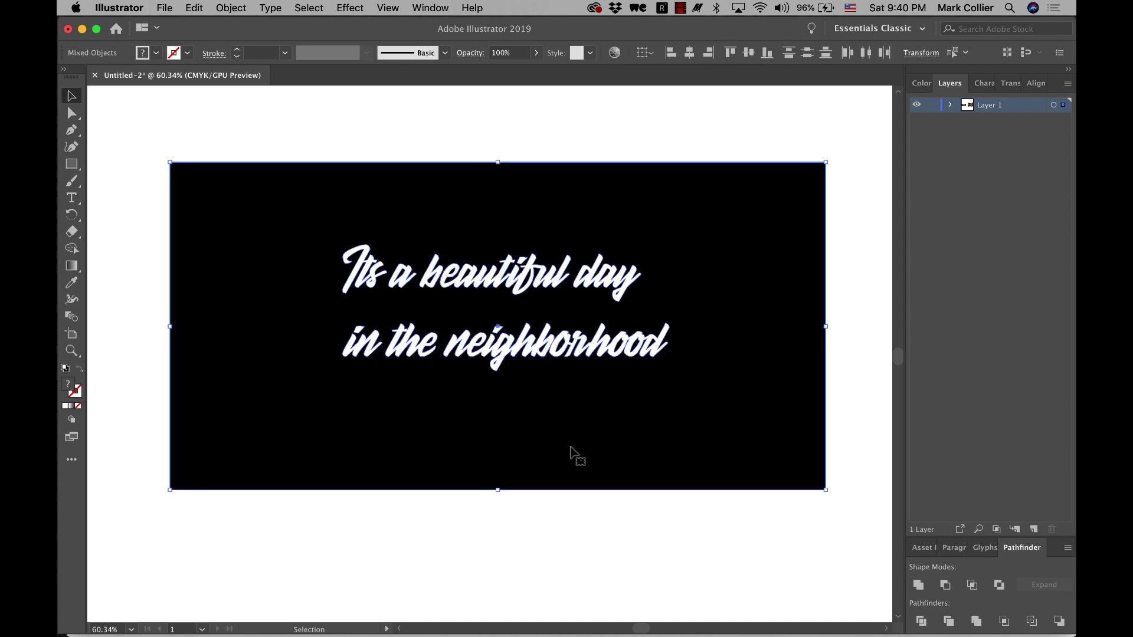
left_click(944, 583)
left_click(666, 534)
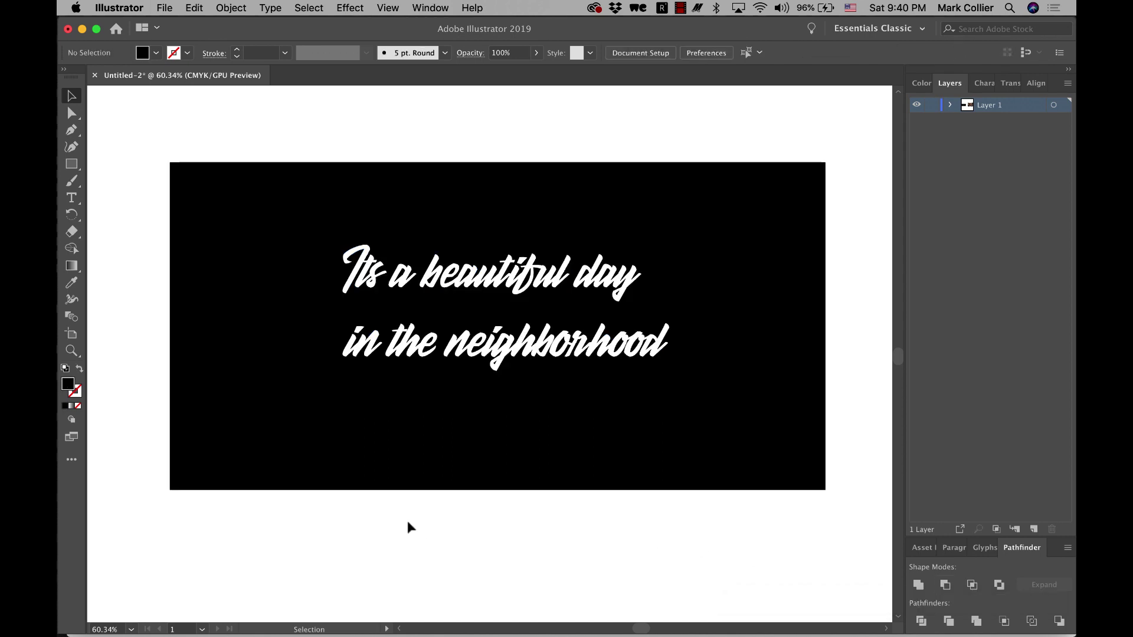
- Preview the script cut-out box over the sign photo, then move it back onto the artboard
scroll(404, 525, "down", 5)
left_click_drag(409, 450, 718, 444)
scroll(720, 444, "up", 8)
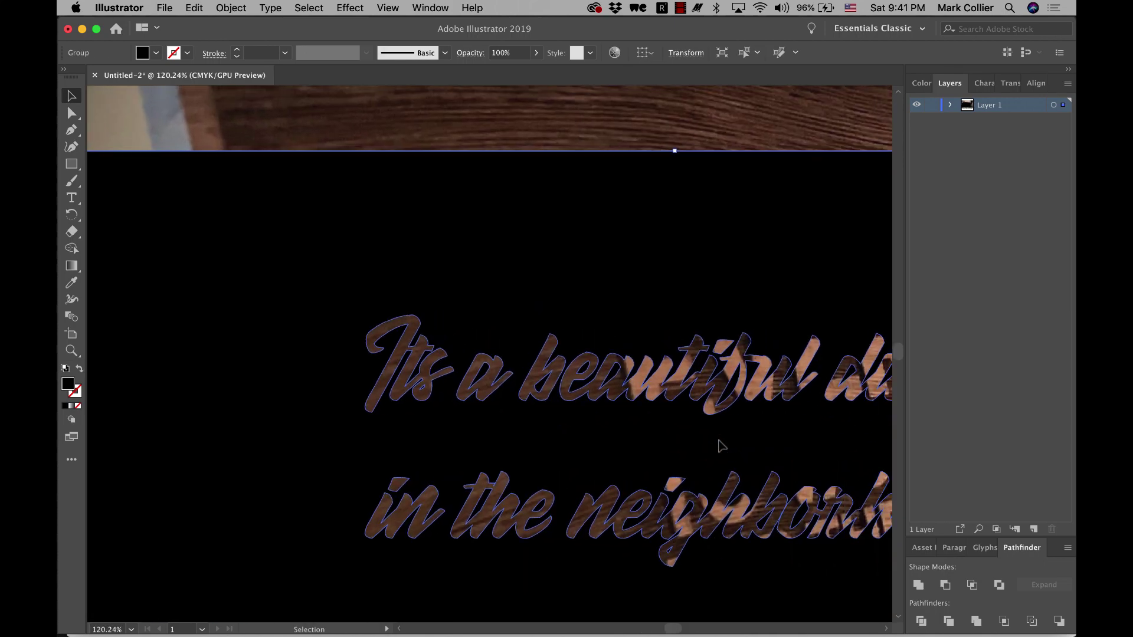
scroll(721, 445, "down", 4)
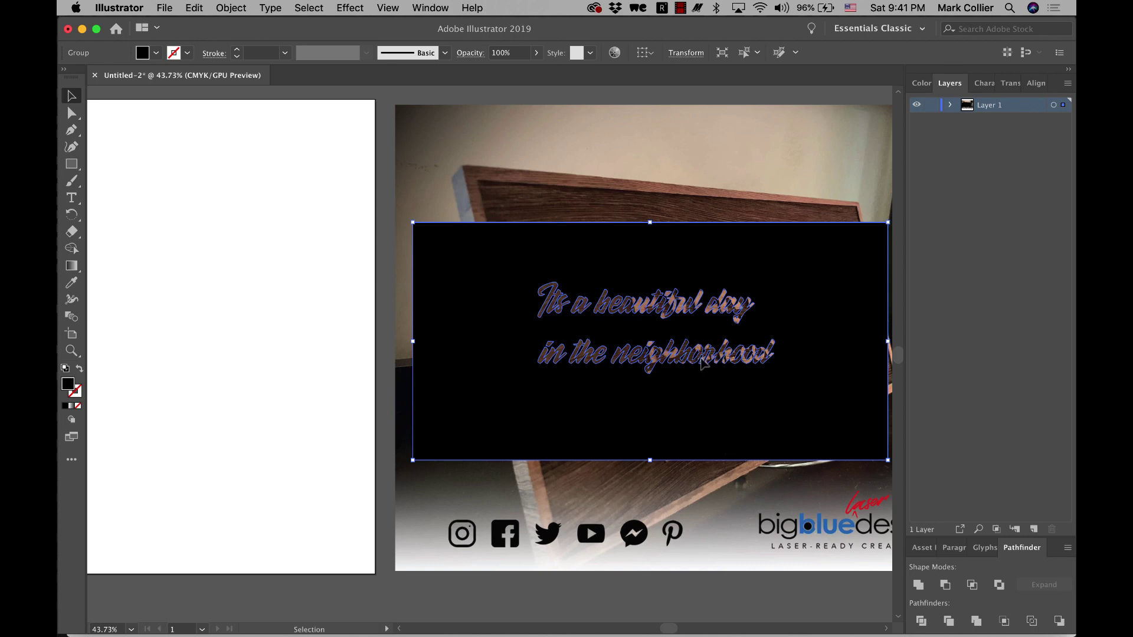
left_click_drag(704, 362, 184, 330)
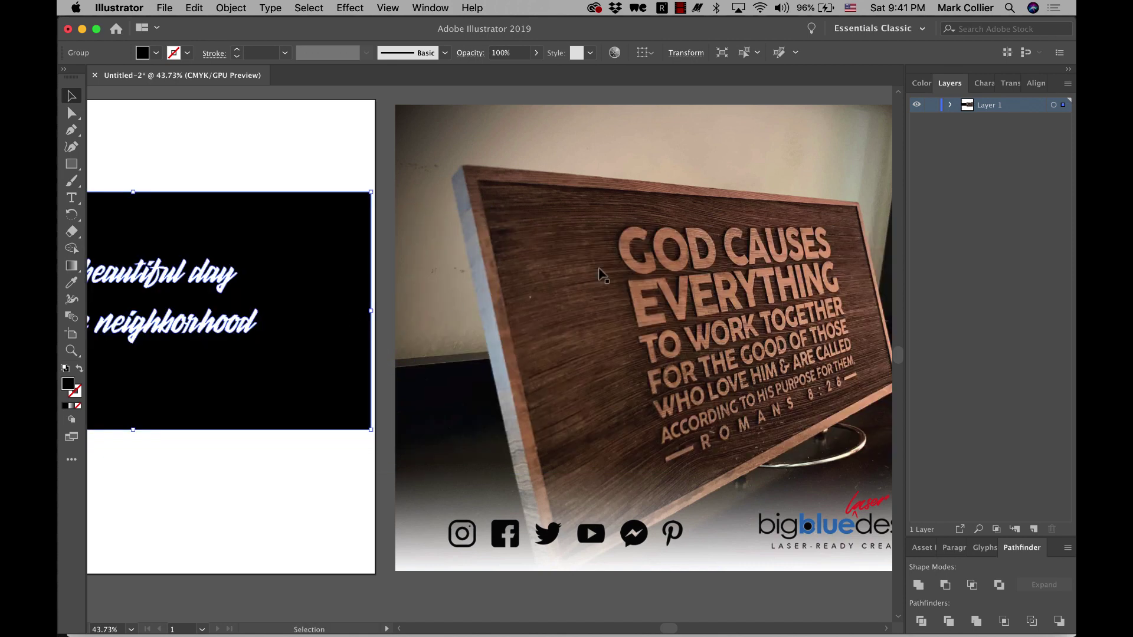